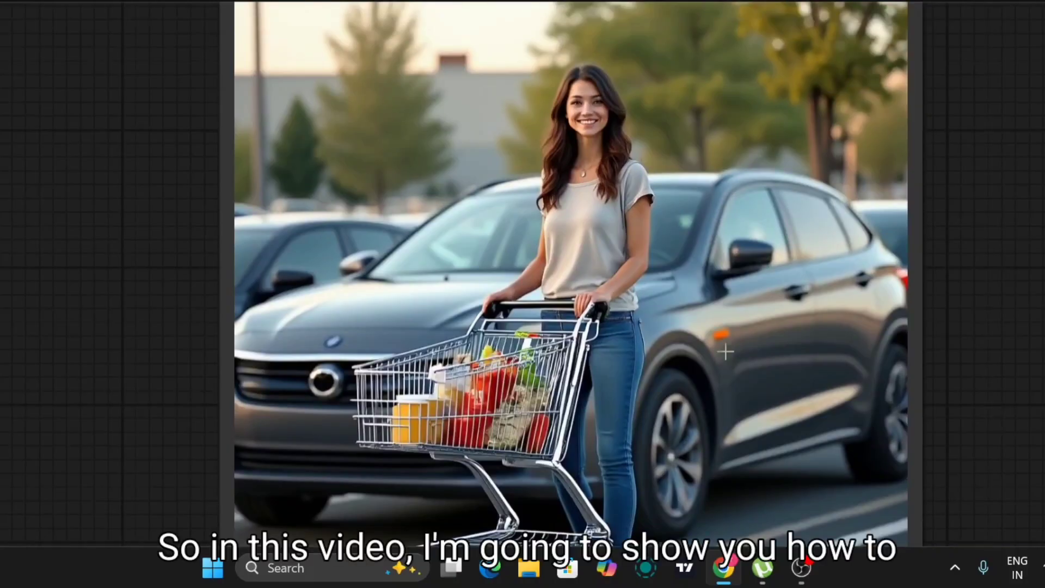
- Pan and zoom out until the full navy-dress portrait in Preview Image is visible
{"action": "left_click_drag", "start_coordinate": [112, 334], "coordinate": [259, 255]}
{"action": "scroll", "coordinate": [247, 261], "scroll_direction": "down", "scroll_amount": 3}
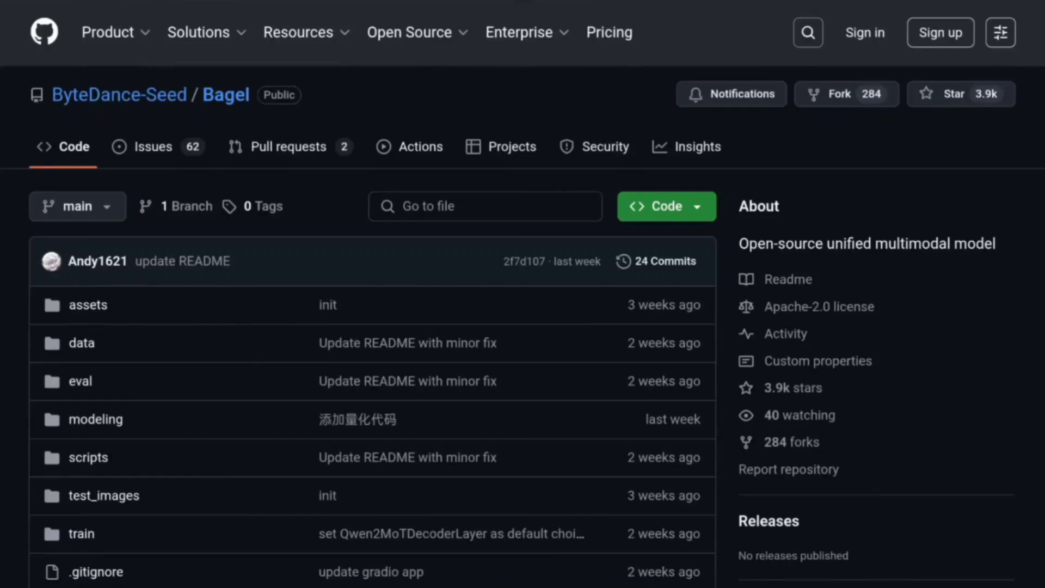
- Scroll through the Bagel README from the showcase images down to Train & Eval
{"action": "scroll", "coordinate": [523, 294], "scroll_direction": "down", "scroll_amount": 2}
{"action": "scroll", "coordinate": [522, 294], "scroll_direction": "up", "scroll_amount": 3}
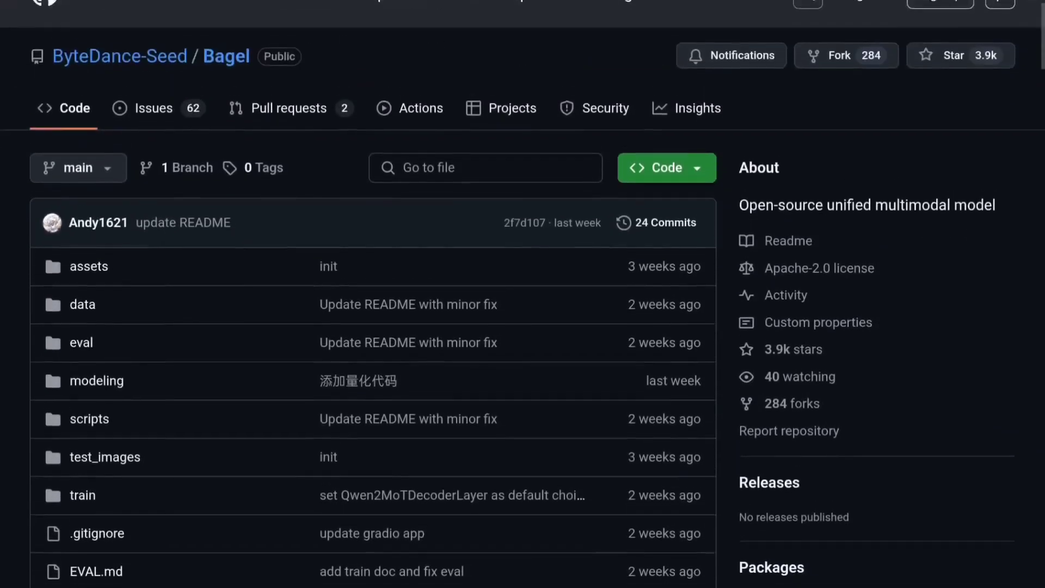
{"action": "scroll", "coordinate": [523, 294], "scroll_direction": "down", "scroll_amount": 1}
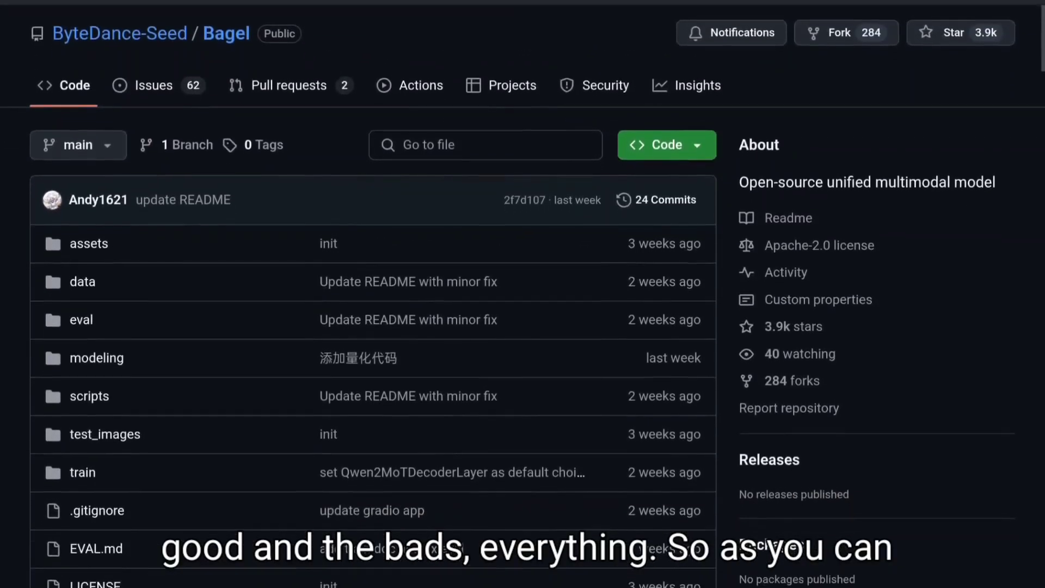
{"action": "scroll", "coordinate": [373, 294], "scroll_direction": "down", "scroll_amount": 15}
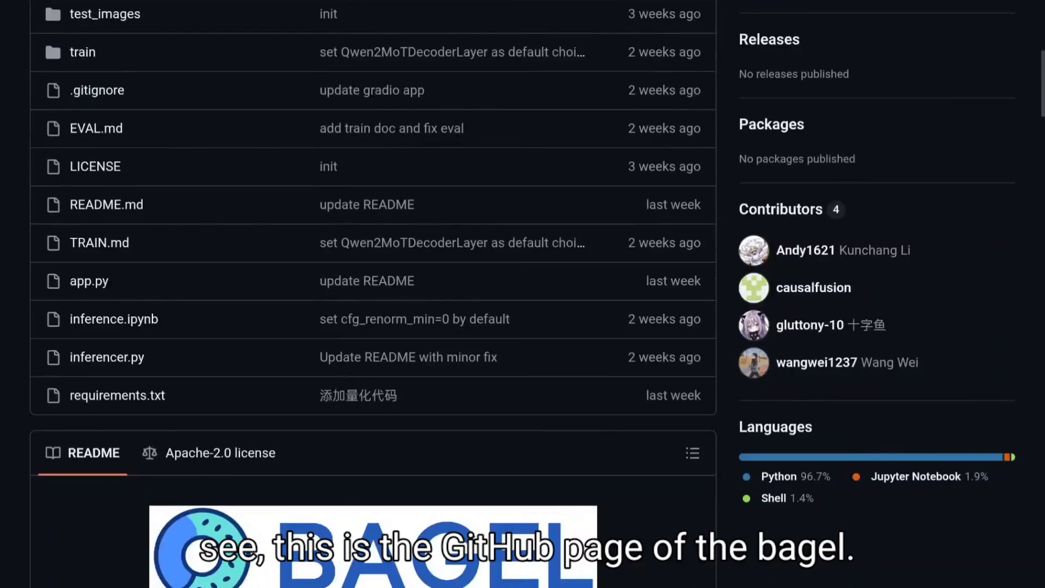
{"action": "scroll", "coordinate": [372, 293], "scroll_direction": "up", "scroll_amount": 2}
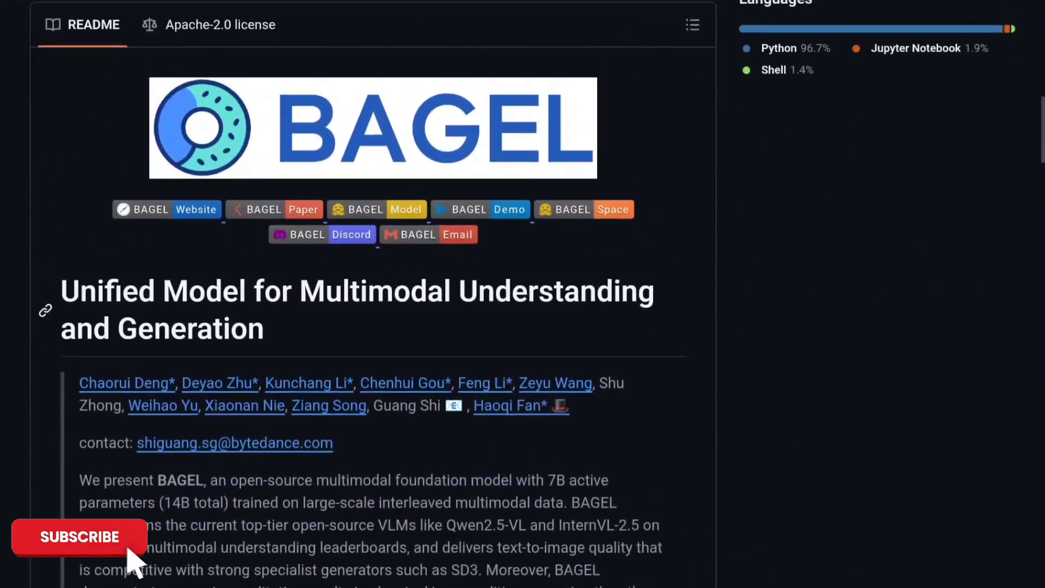
{"action": "scroll", "coordinate": [373, 294], "scroll_direction": "down", "scroll_amount": 2}
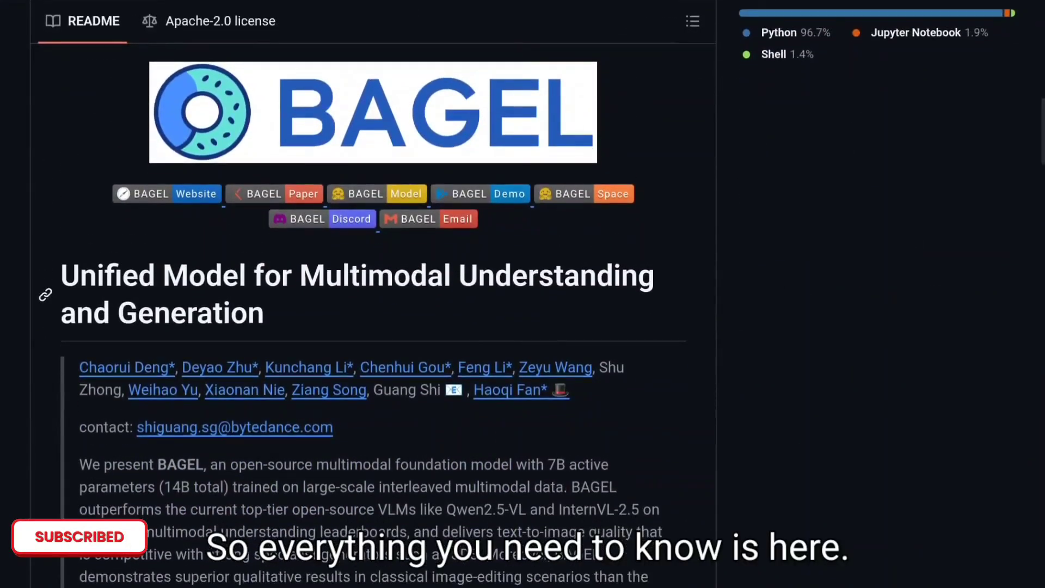
{"action": "scroll", "coordinate": [372, 294], "scroll_direction": "down", "scroll_amount": 10}
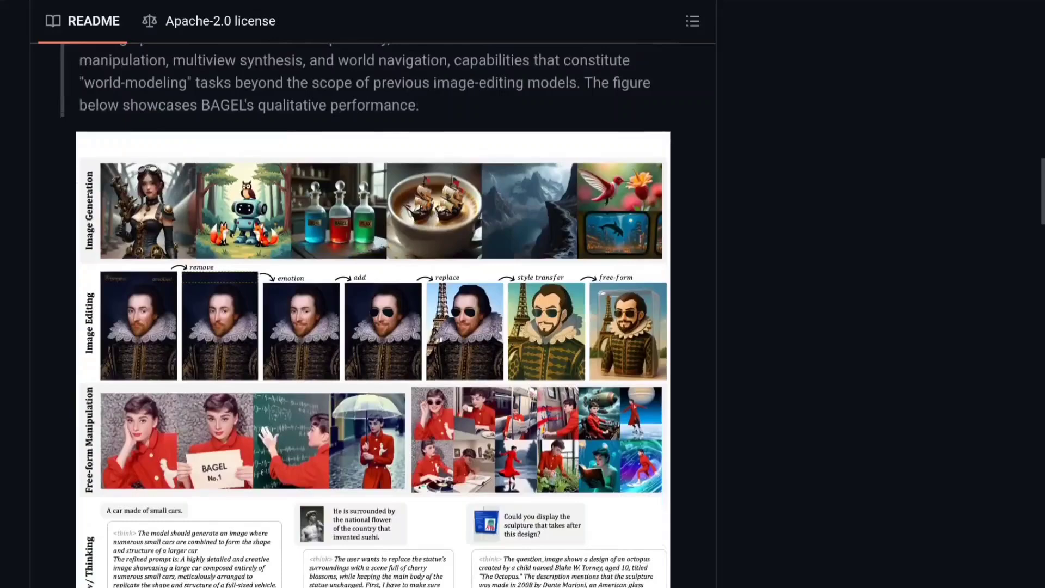
{"action": "scroll", "coordinate": [373, 294], "scroll_direction": "down", "scroll_amount": 1}
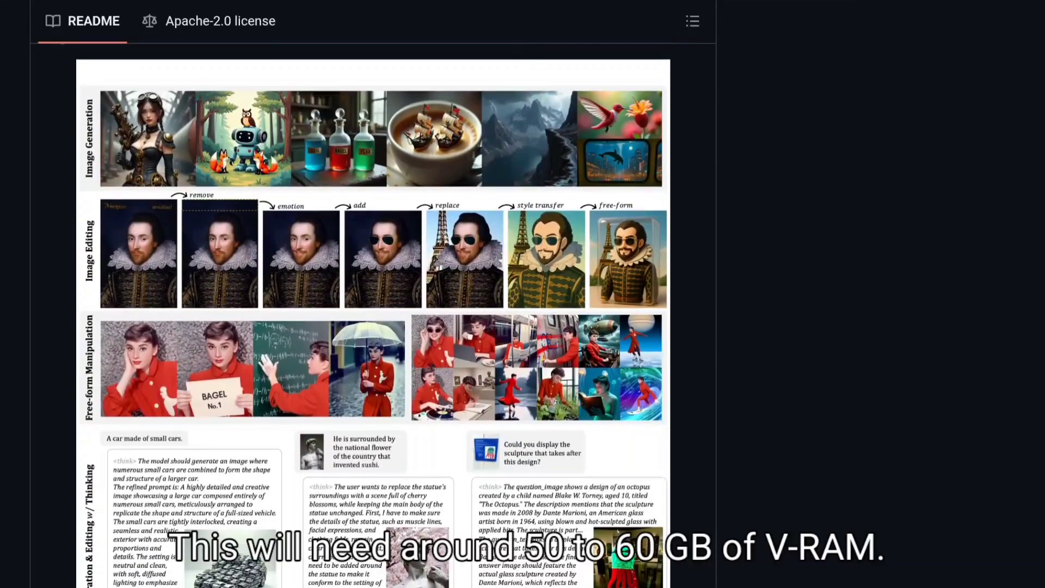
{"action": "scroll", "coordinate": [373, 294], "scroll_direction": "down", "scroll_amount": 15}
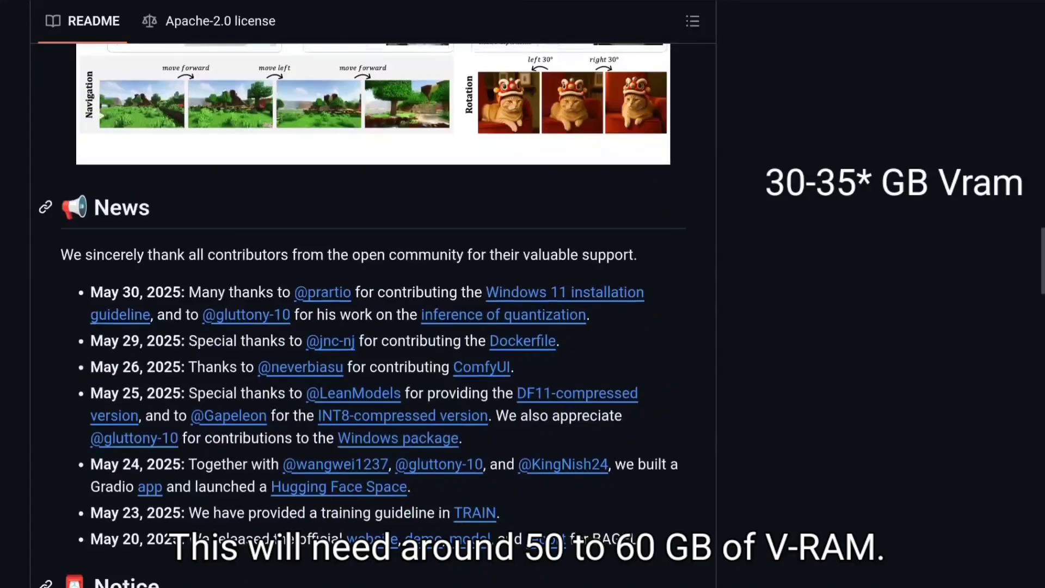
{"action": "scroll", "coordinate": [373, 294], "scroll_direction": "down", "scroll_amount": 8}
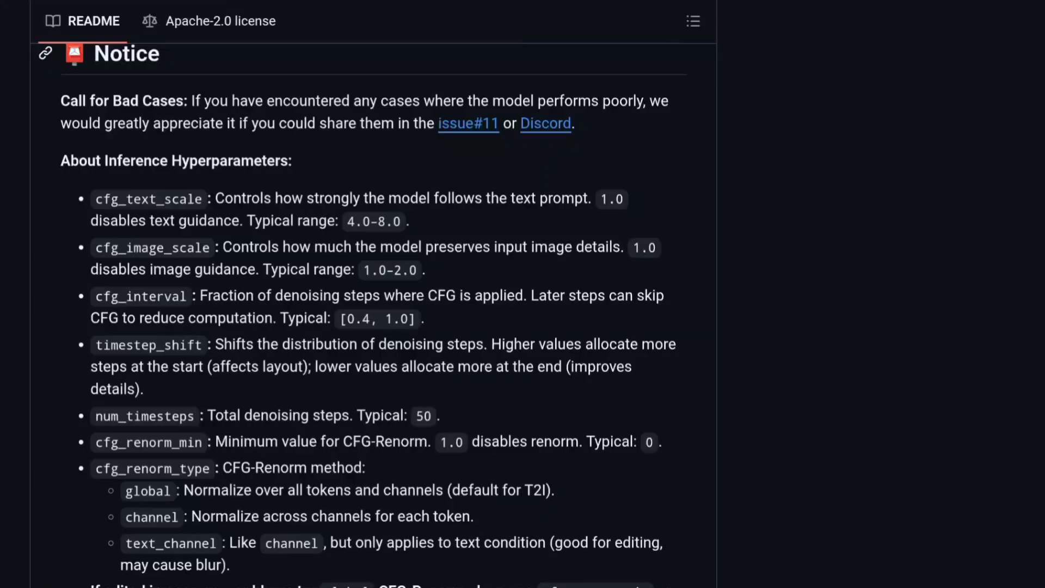
{"action": "scroll", "coordinate": [359, 316], "scroll_direction": "down", "scroll_amount": 15}
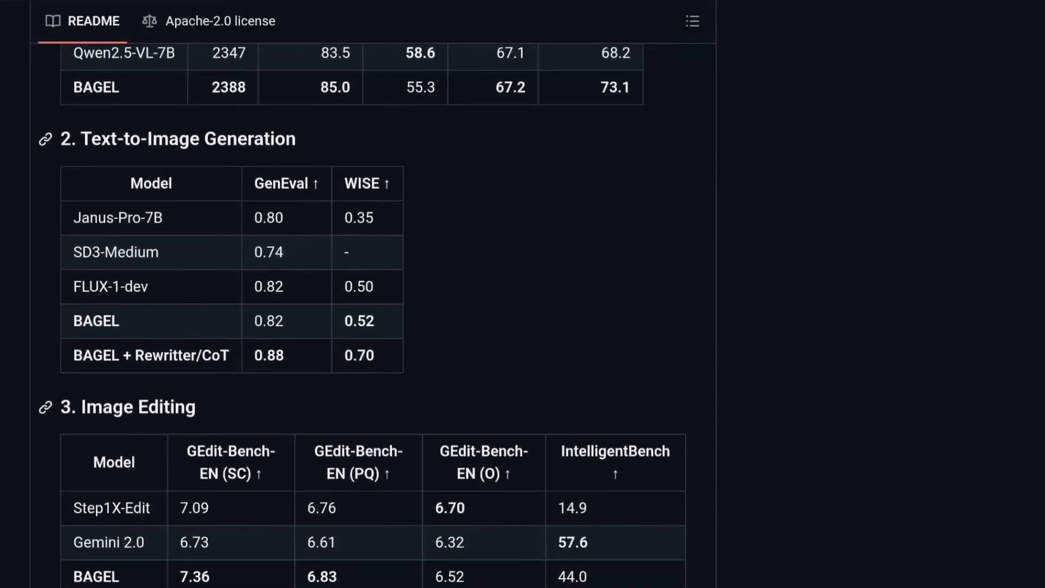
{"action": "scroll", "coordinate": [373, 310], "scroll_direction": "down", "scroll_amount": 5}
{"action": "scroll", "coordinate": [373, 310], "scroll_direction": "up", "scroll_amount": 10}
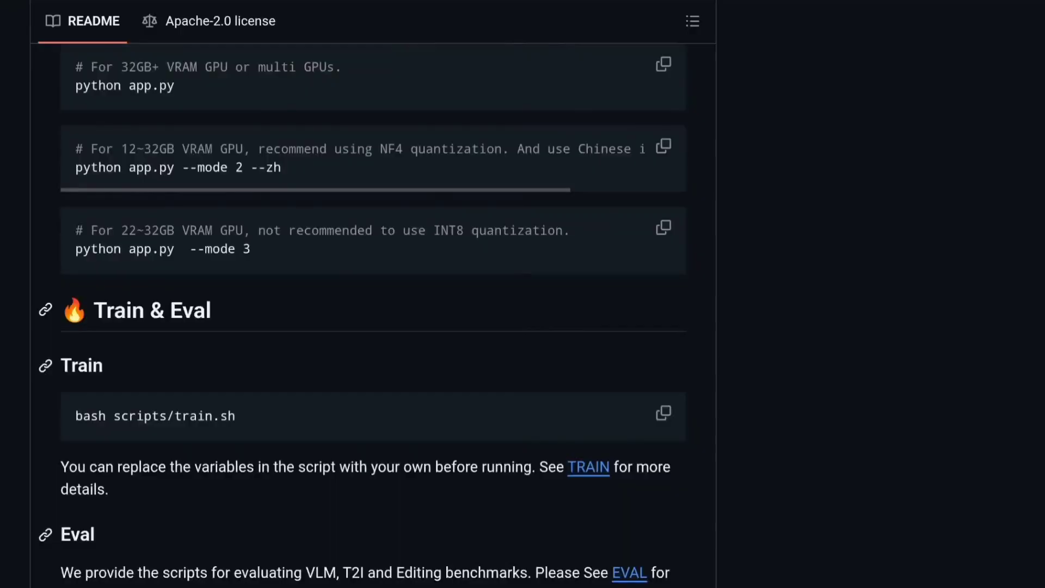
- Read through the ComfyUI-BAGEL features, briefly highlighting the Text-to-Image Generation feature name
{"action": "scroll", "coordinate": [373, 310], "scroll_direction": "up", "scroll_amount": 20}
{"action": "scroll", "coordinate": [373, 310], "scroll_direction": "down", "scroll_amount": 4}
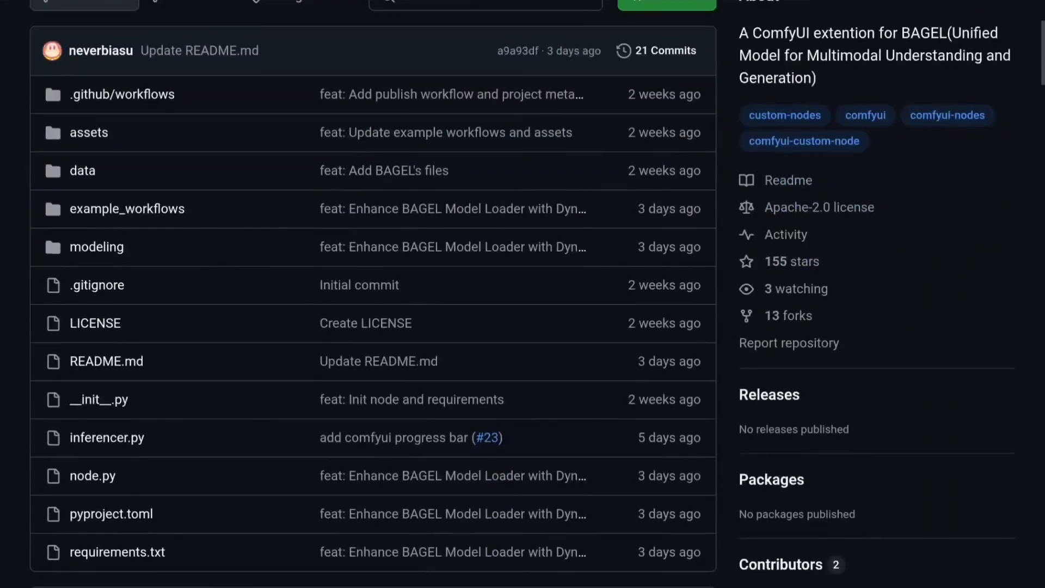
{"action": "scroll", "coordinate": [373, 310], "scroll_direction": "down", "scroll_amount": 4}
{"action": "scroll", "coordinate": [373, 310], "scroll_direction": "down", "scroll_amount": 5}
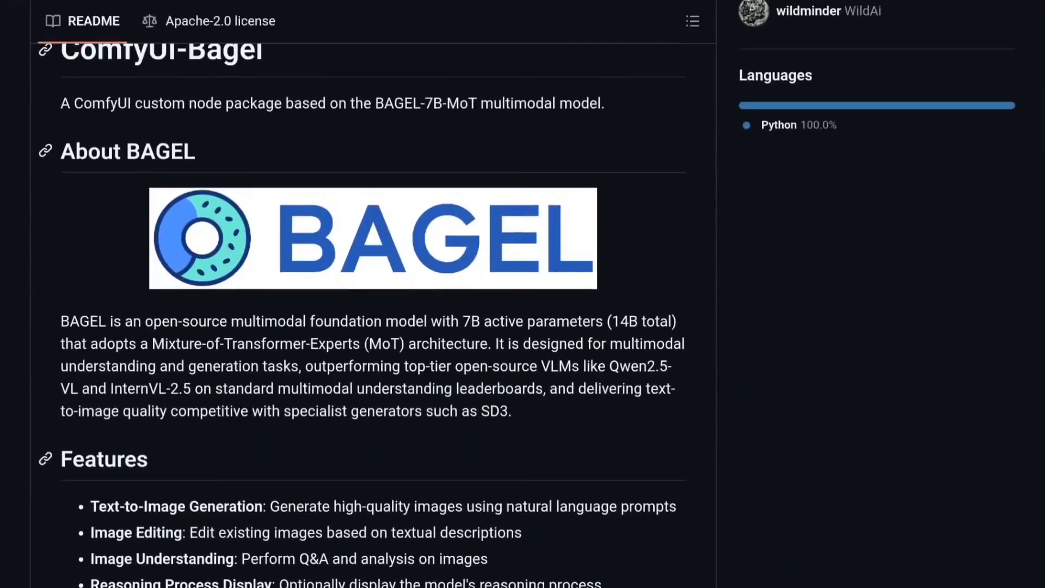
{"action": "scroll", "coordinate": [373, 310], "scroll_direction": "down", "scroll_amount": 8}
{"action": "scroll", "coordinate": [373, 311], "scroll_direction": "down", "scroll_amount": 2}
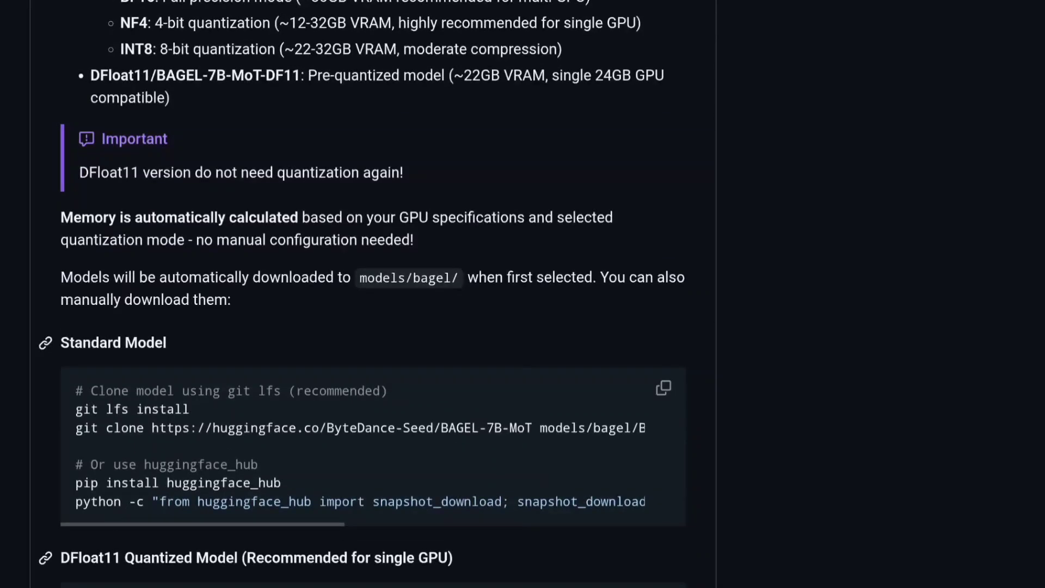
{"action": "scroll", "coordinate": [373, 311], "scroll_direction": "down", "scroll_amount": 10}
{"action": "scroll", "coordinate": [373, 310], "scroll_direction": "down", "scroll_amount": 5}
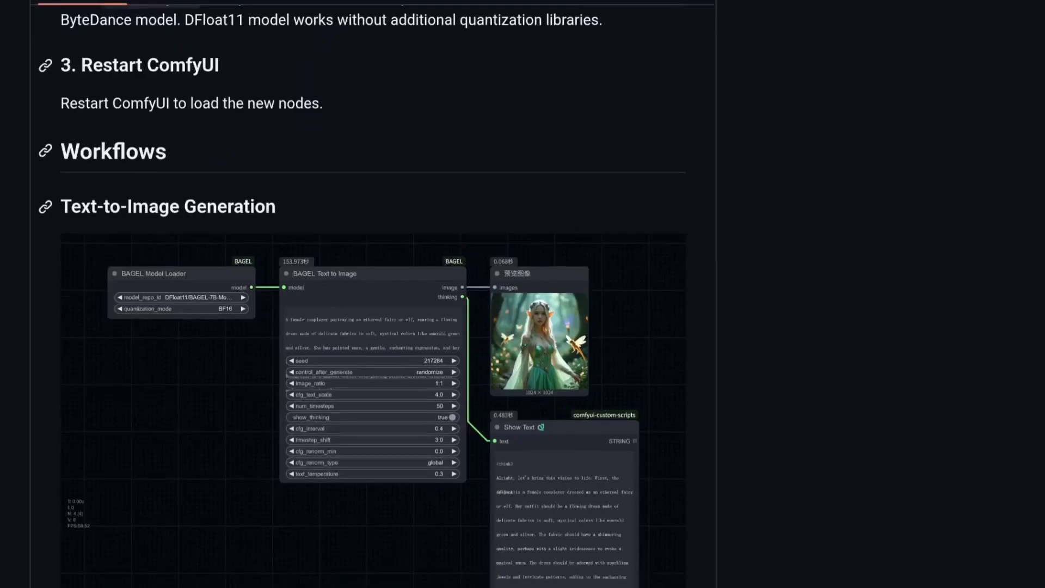
{"action": "scroll", "coordinate": [373, 311], "scroll_direction": "up", "scroll_amount": 20}
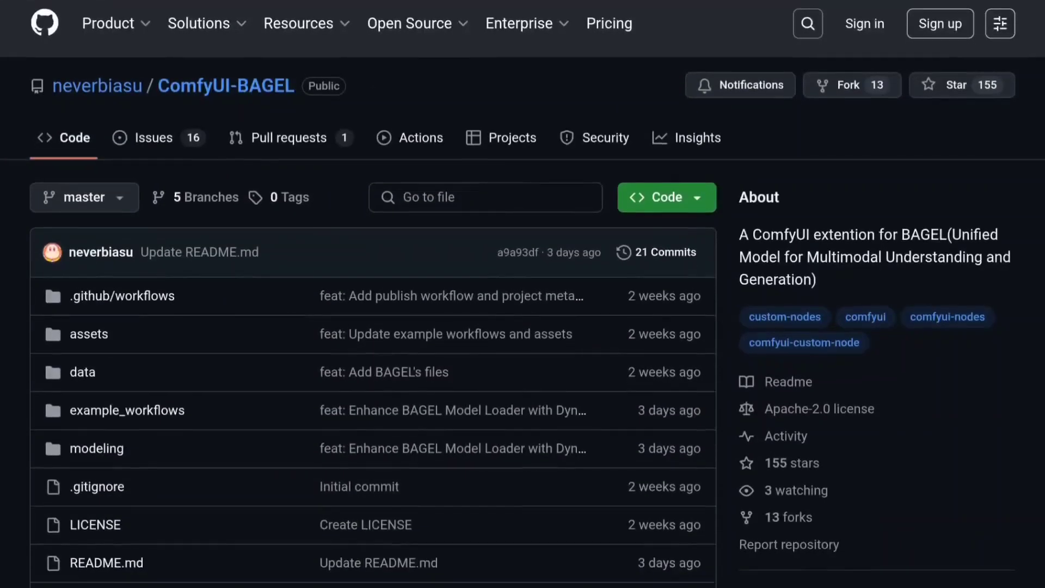
{"action": "scroll", "coordinate": [523, 294], "scroll_direction": "down", "scroll_amount": 1}
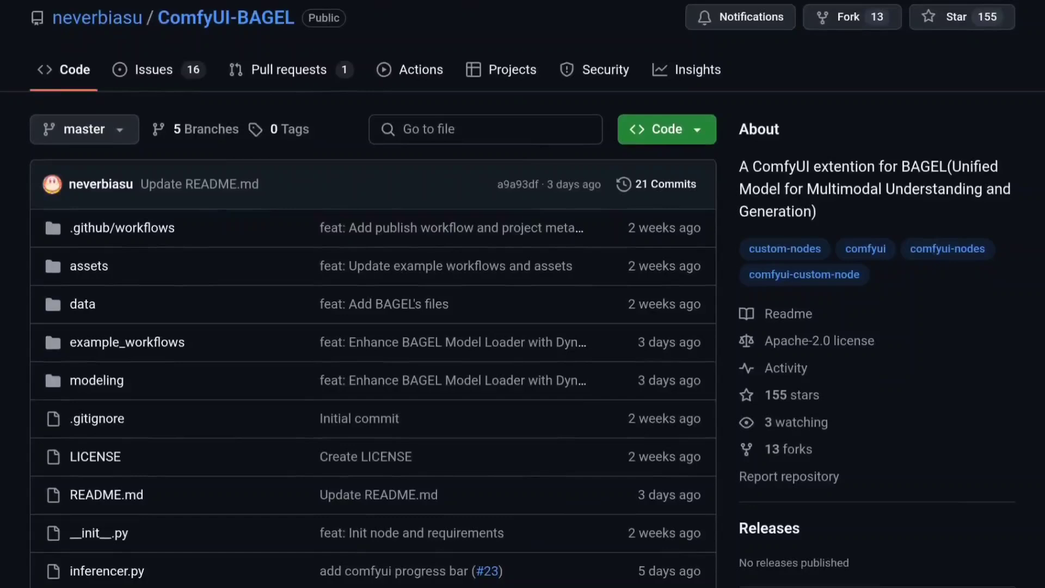
{"action": "scroll", "coordinate": [523, 293], "scroll_direction": "down", "scroll_amount": 2}
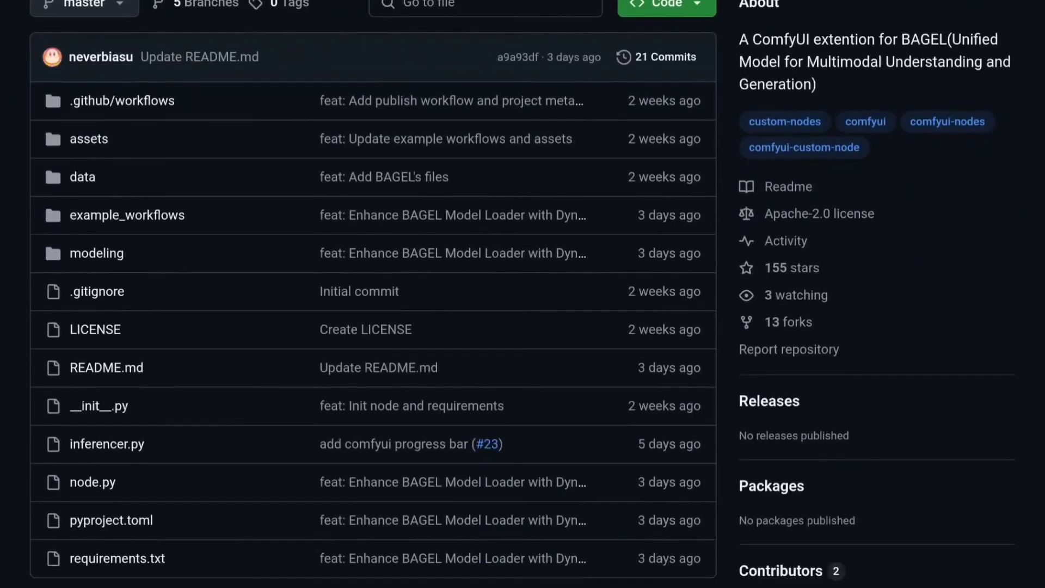
{"action": "scroll", "coordinate": [372, 311], "scroll_direction": "down", "scroll_amount": 10}
{"action": "scroll", "coordinate": [373, 310], "scroll_direction": "up", "scroll_amount": 1}
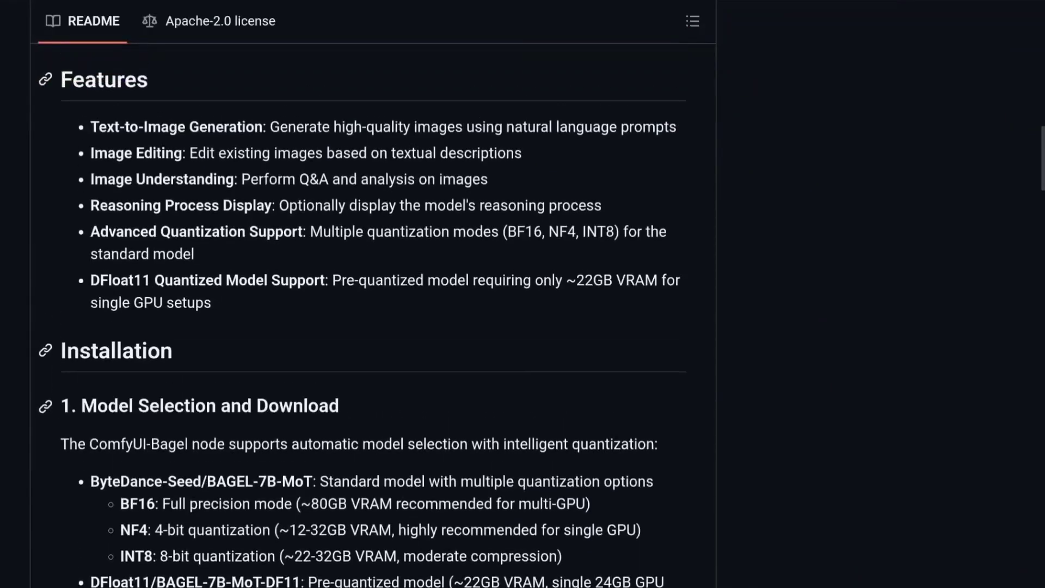
{"action": "left_click_drag", "start_coordinate": [100, 127], "coordinate": [276, 148]}
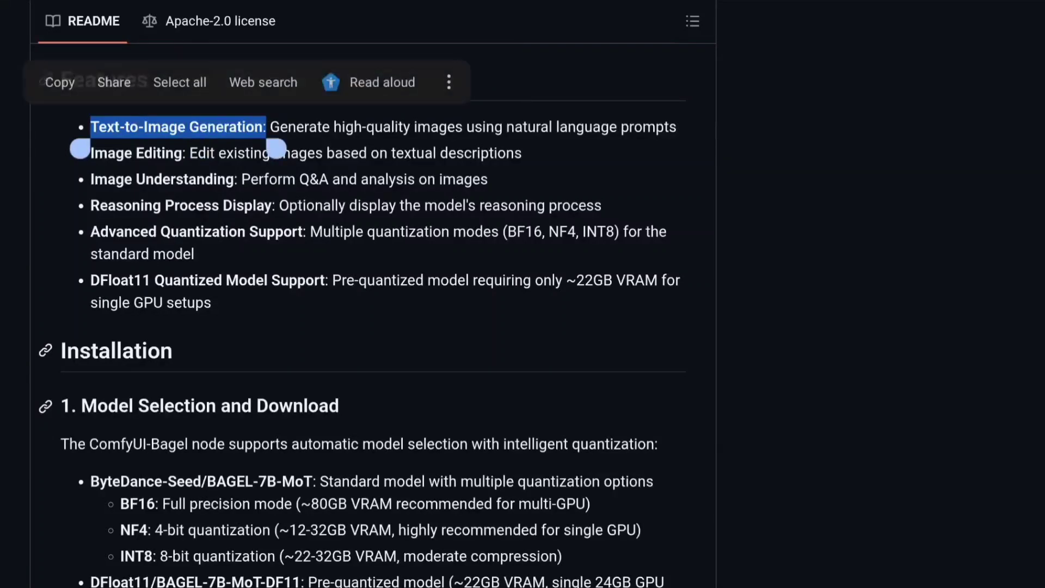
{"action": "key", "text": "Escape"}
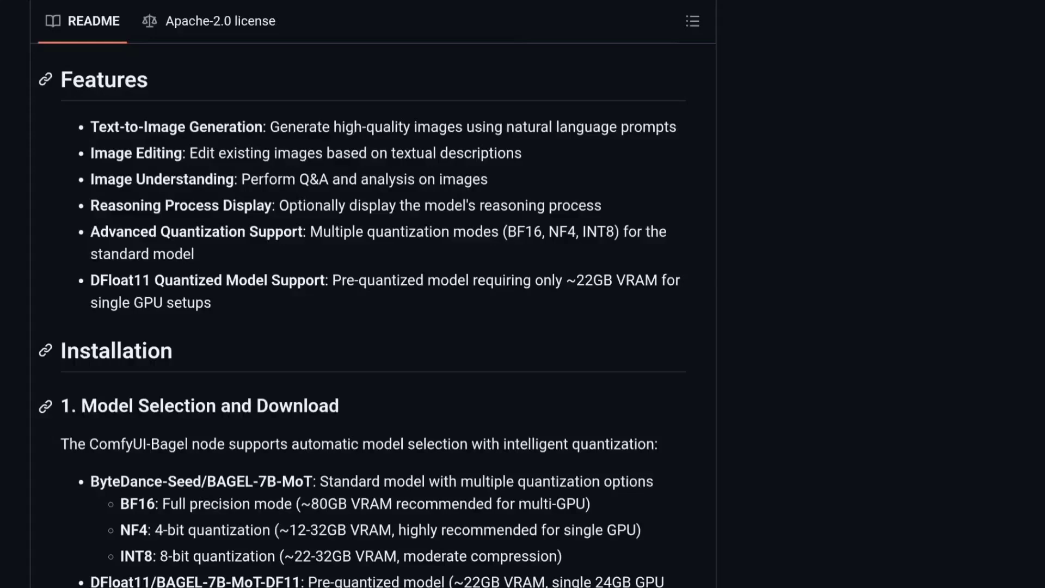
- Scroll down to the README's Model Selection and Download section
{"action": "scroll", "coordinate": [373, 299], "scroll_direction": "down", "scroll_amount": 1}
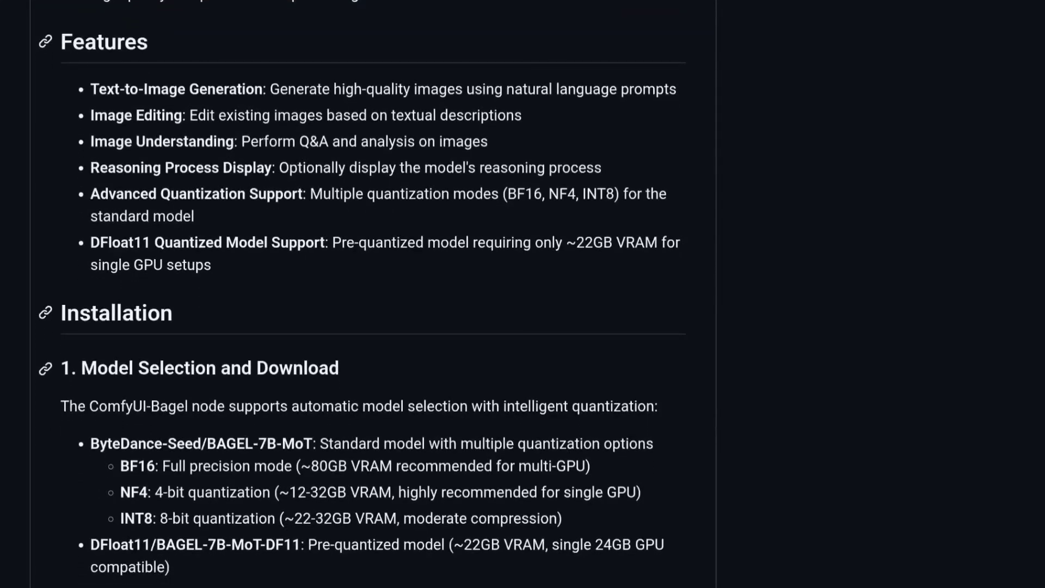
{"action": "scroll", "coordinate": [373, 298], "scroll_direction": "down", "scroll_amount": 3}
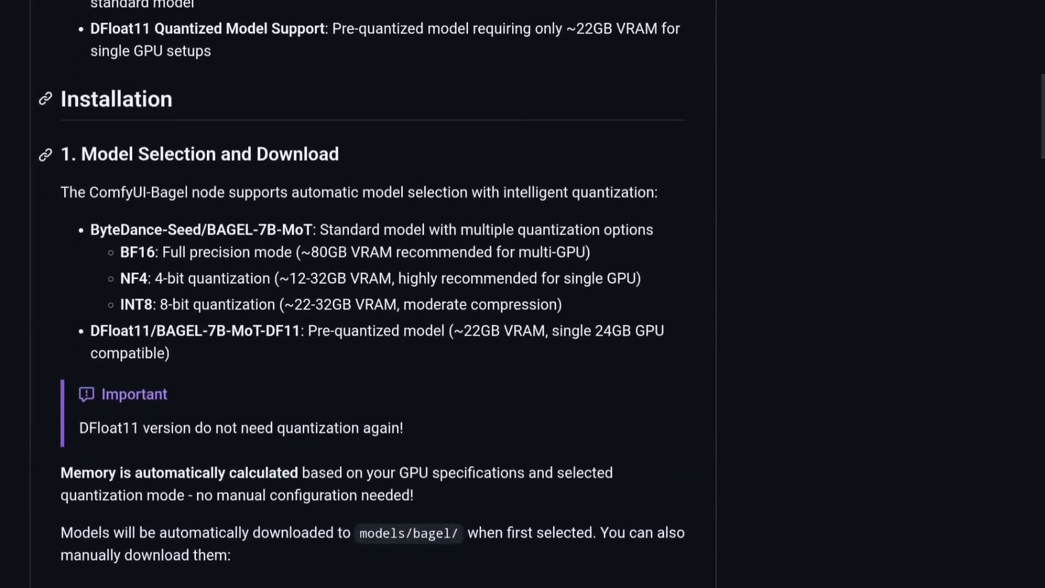
{"action": "scroll", "coordinate": [373, 299], "scroll_direction": "down", "scroll_amount": 1}
{"action": "scroll", "coordinate": [373, 299], "scroll_direction": "down", "scroll_amount": 10}
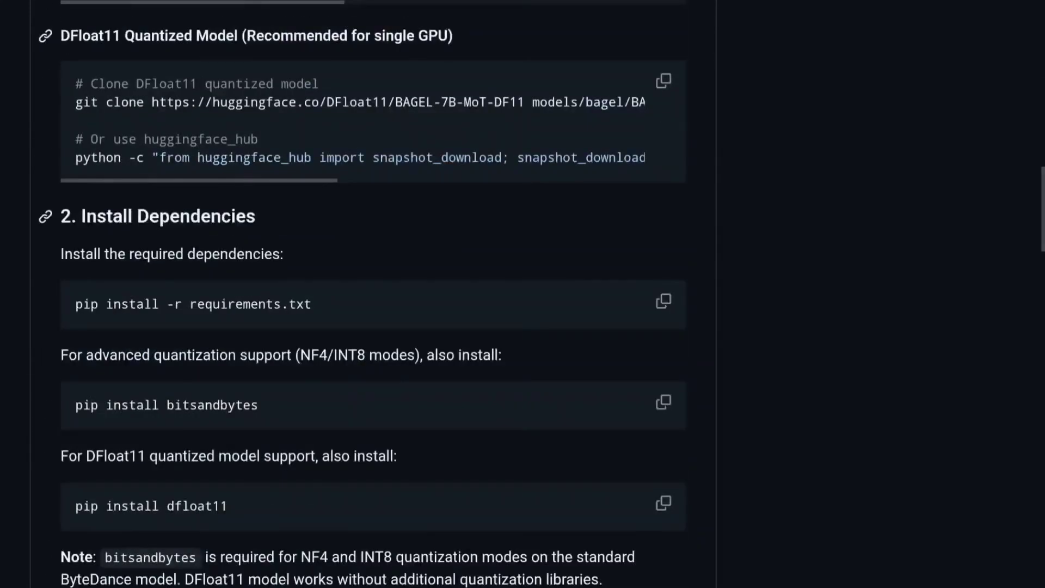
{"action": "scroll", "coordinate": [373, 299], "scroll_direction": "up", "scroll_amount": 10}
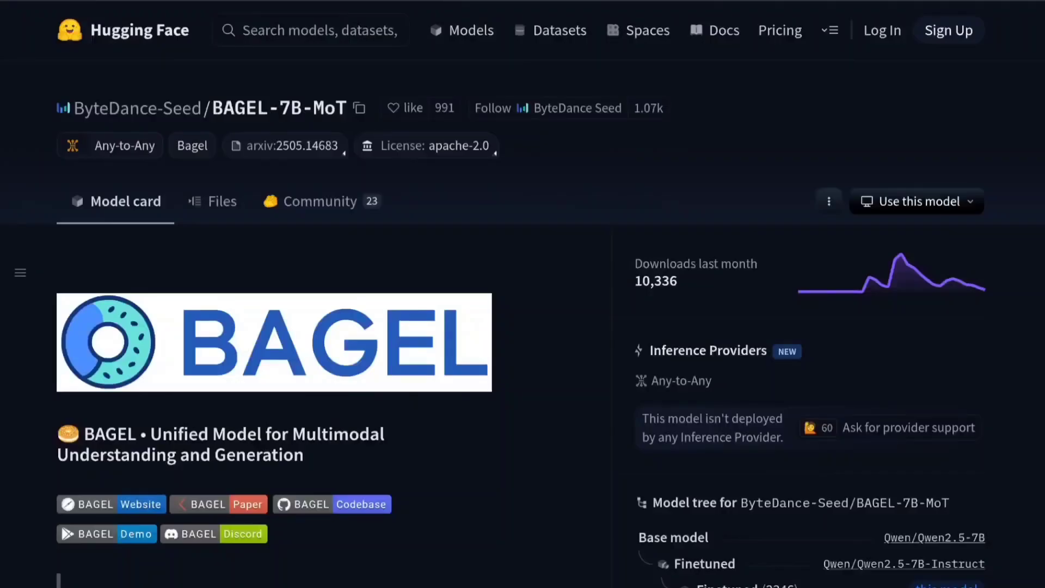
- Scroll the BAGEL-7B-MoT-DF11 model card to review its comparison table
{"action": "scroll", "coordinate": [522, 294], "scroll_direction": "down", "scroll_amount": 20}
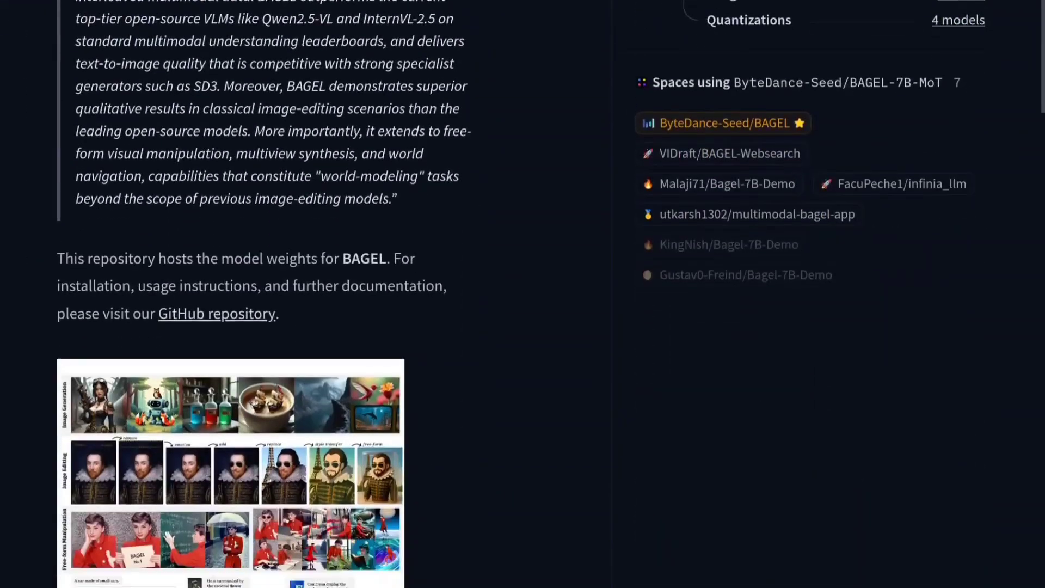
{"action": "scroll", "coordinate": [522, 294], "scroll_direction": "down", "scroll_amount": 10}
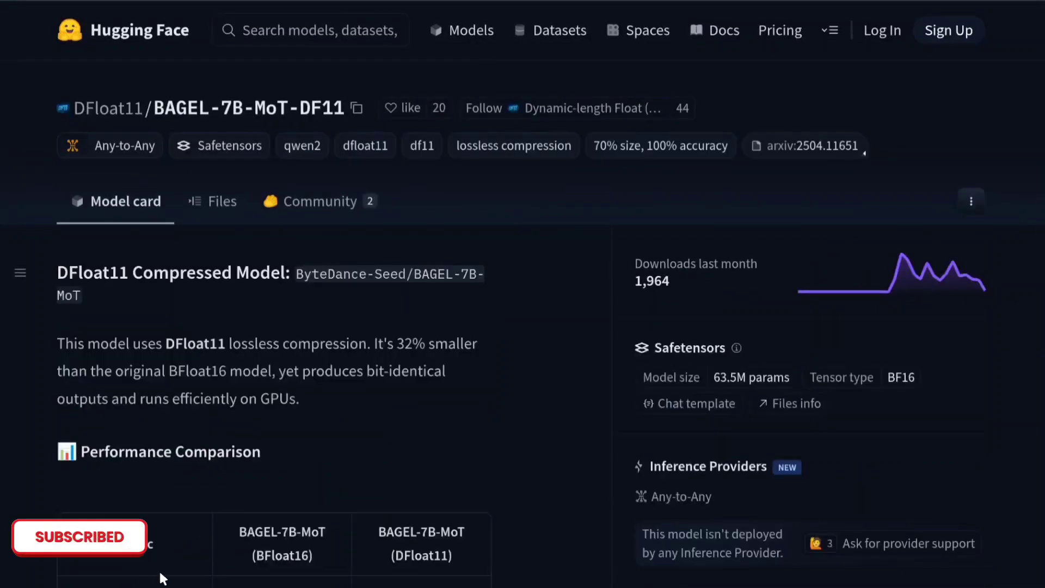
{"action": "scroll", "coordinate": [522, 294], "scroll_direction": "down", "scroll_amount": 2}
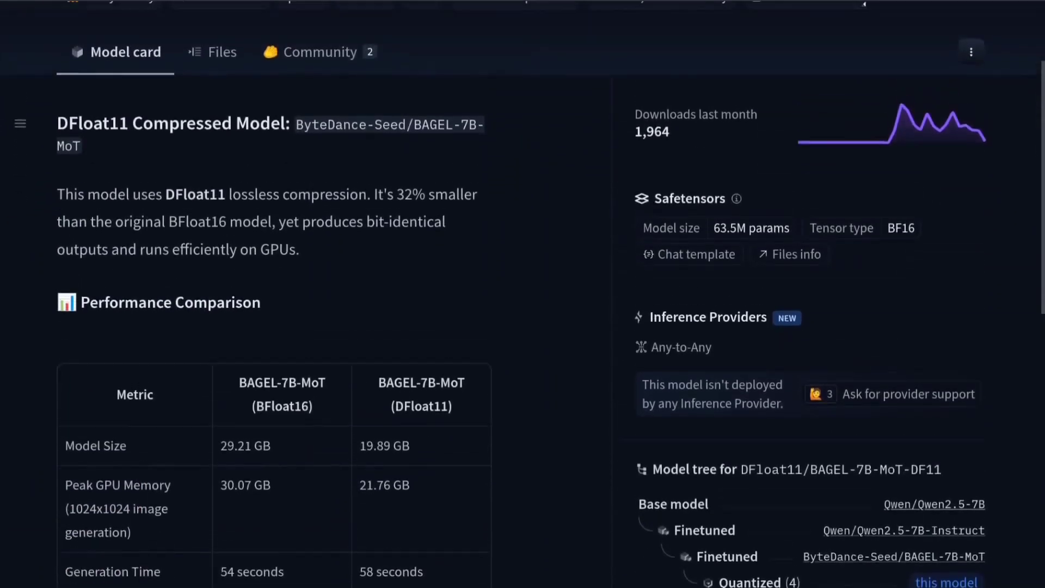
{"action": "scroll", "coordinate": [522, 294], "scroll_direction": "down", "scroll_amount": 9}
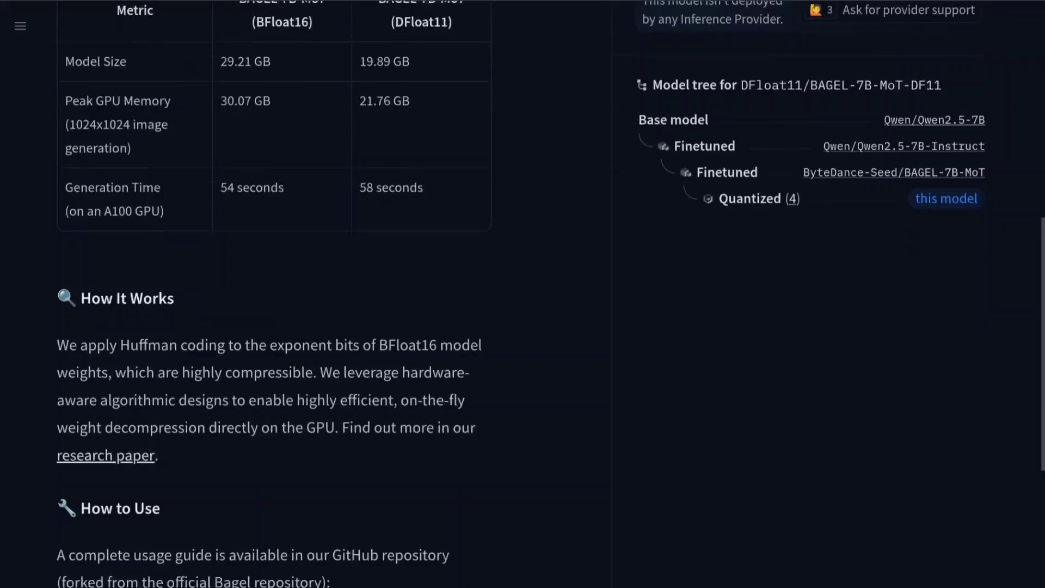
{"action": "scroll", "coordinate": [523, 294], "scroll_direction": "down", "scroll_amount": 1}
{"action": "scroll", "coordinate": [522, 294], "scroll_direction": "up", "scroll_amount": 3}
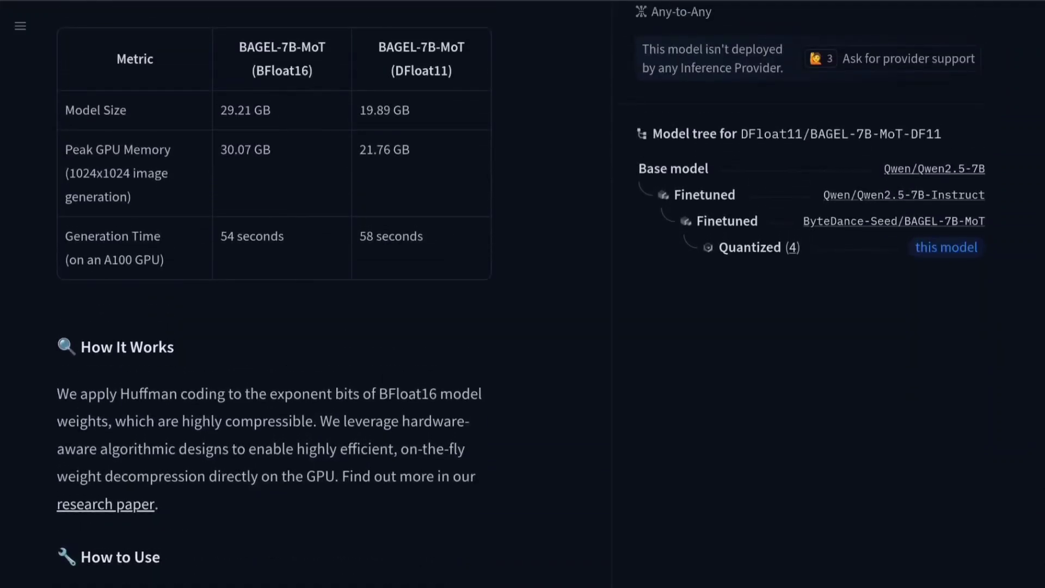
{"action": "scroll", "coordinate": [523, 294], "scroll_direction": "down", "scroll_amount": 7}
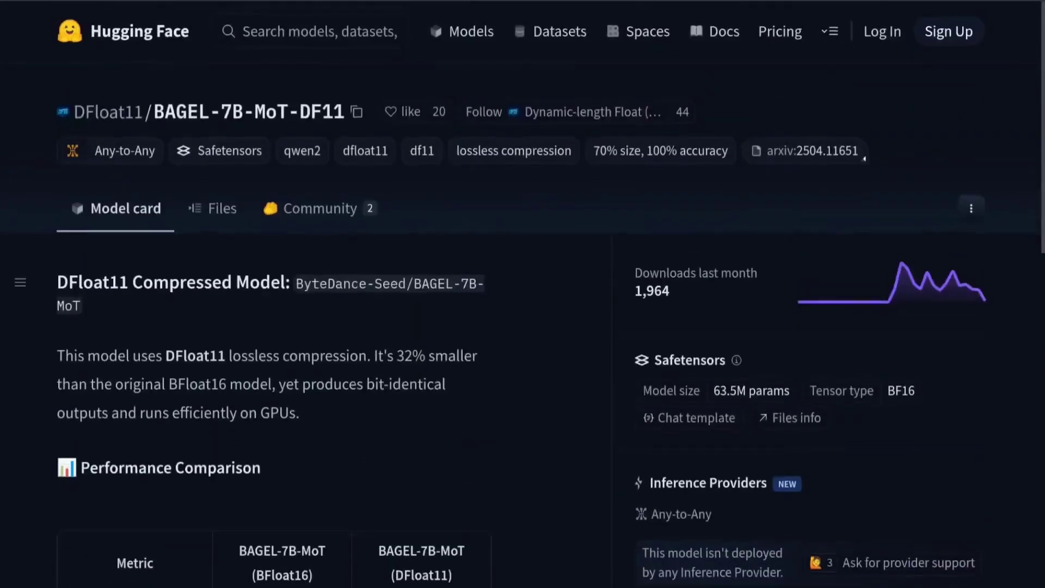
- Browse the model's Files list, then return to the model card
{"action": "left_click", "coordinate": [214, 205]}
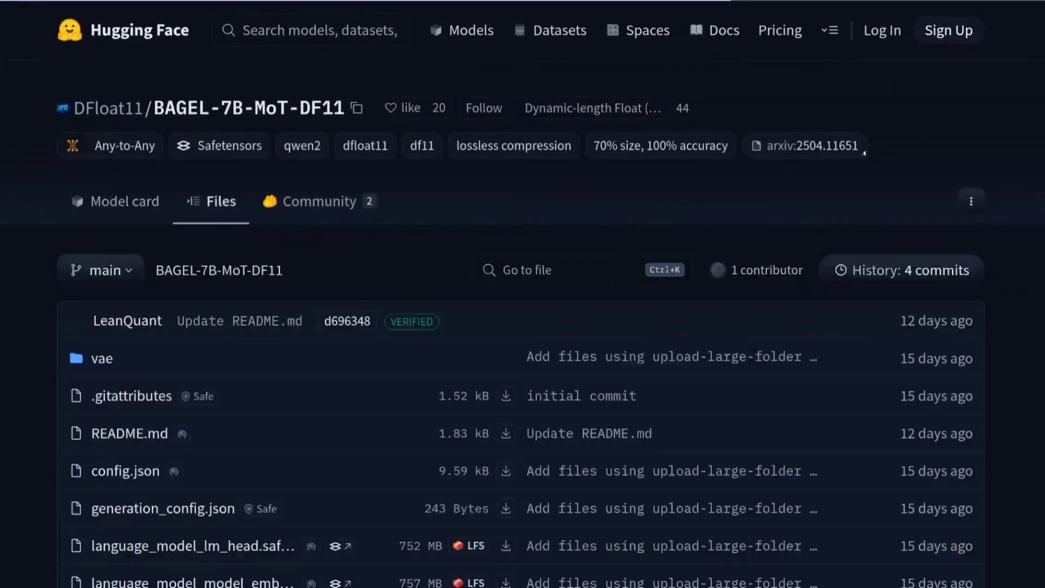
{"action": "scroll", "coordinate": [523, 294], "scroll_direction": "down", "scroll_amount": 15}
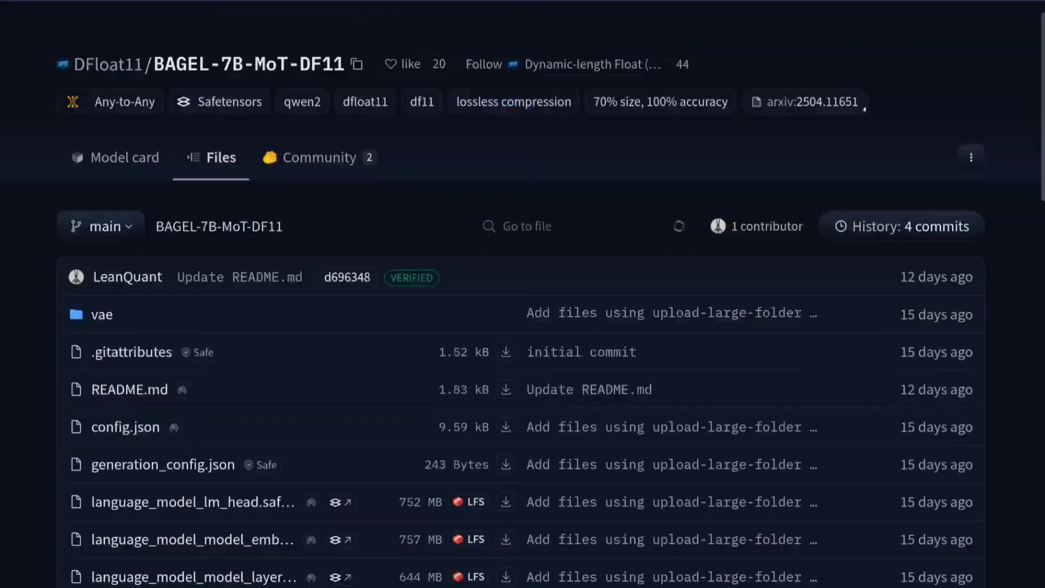
{"action": "scroll", "coordinate": [523, 294], "scroll_direction": "down", "scroll_amount": 5}
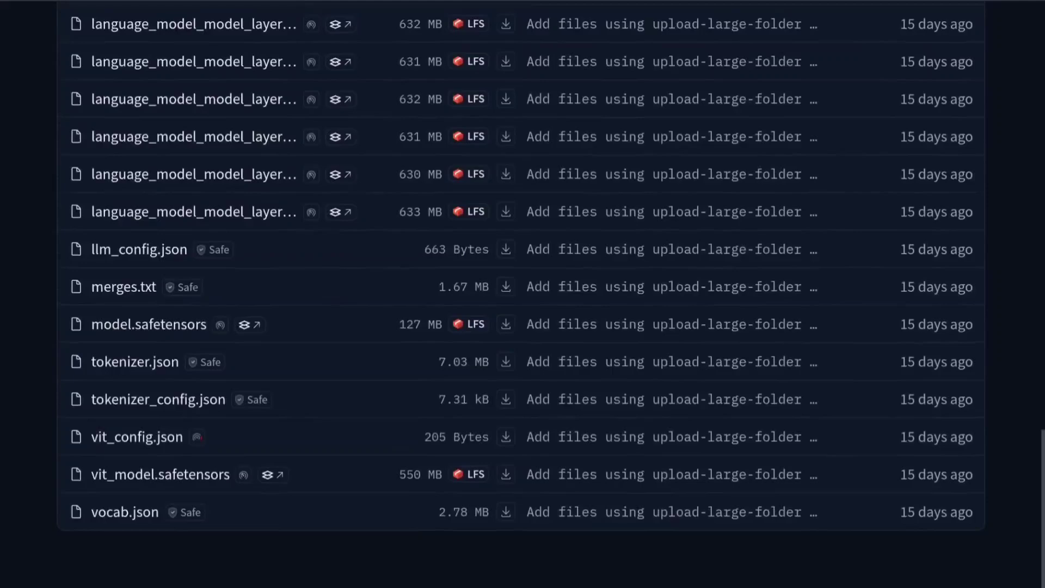
{"action": "key", "text": "Home"}
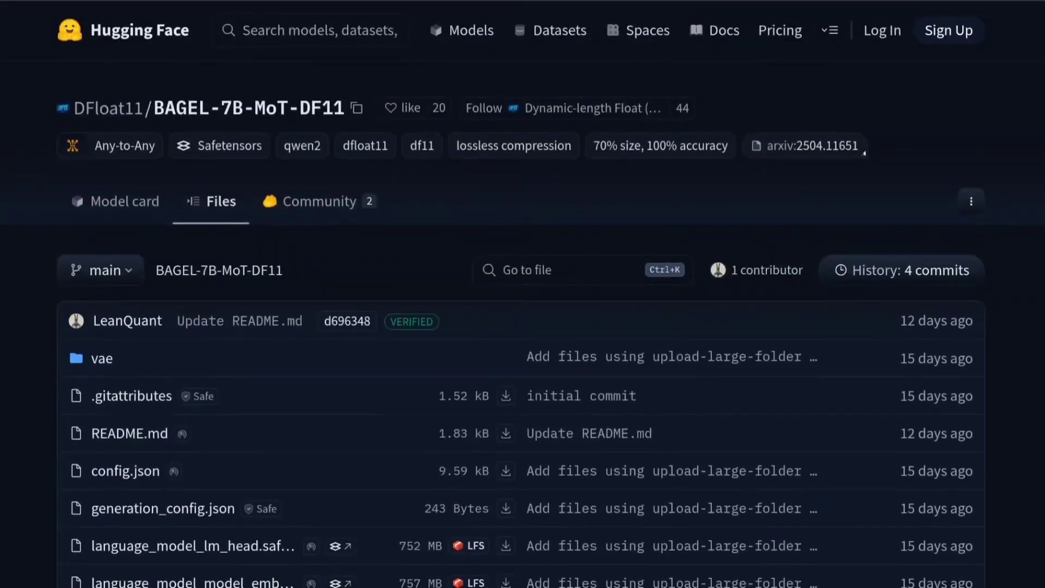
{"action": "key", "text": "alt+Left"}
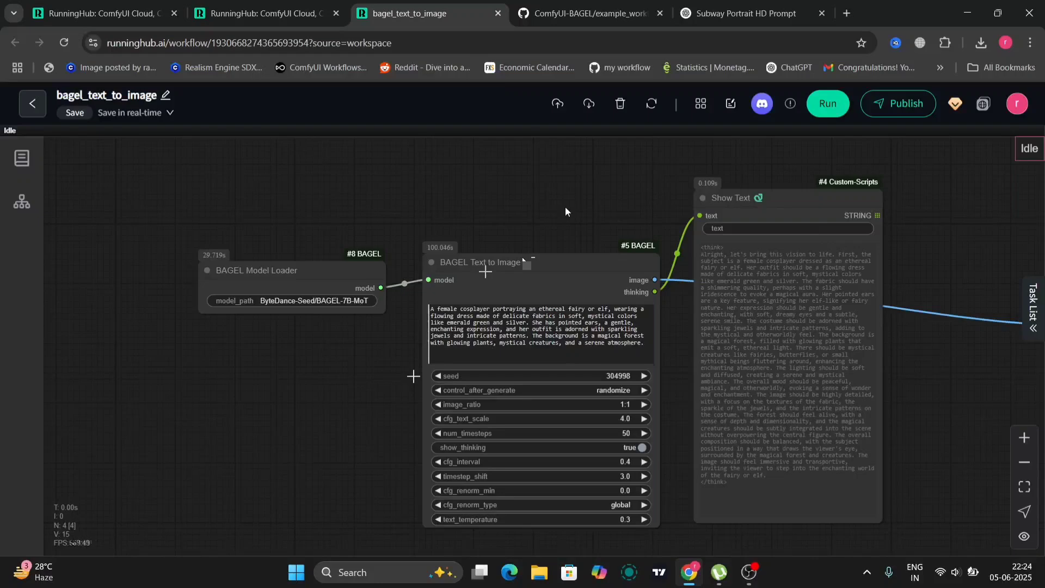
- Bring the BAGEL Text to Image node into view and run the moonlit sorceress prompt
{"action": "scroll", "coordinate": [364, 359], "scroll_direction": "up", "scroll_amount": 10}
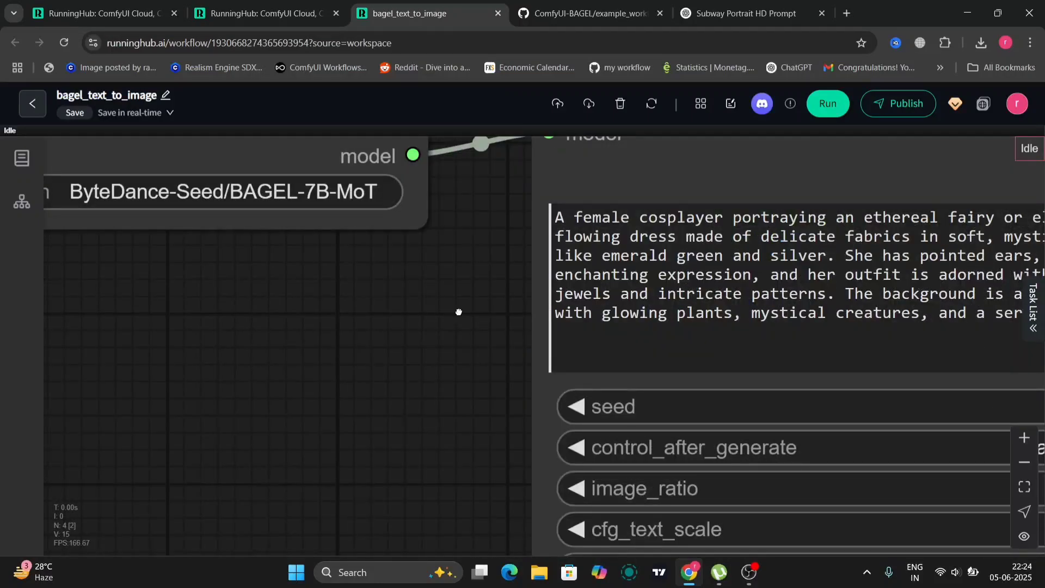
{"action": "left_click_drag", "start_coordinate": [490, 286], "coordinate": [315, 364]}
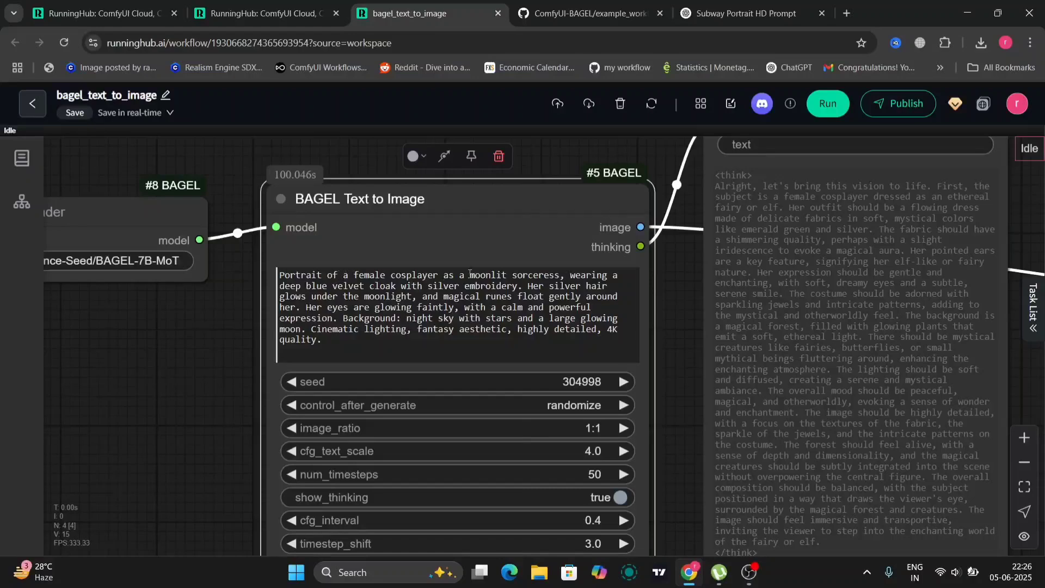
{"action": "key", "text": "ctrl+Return"}
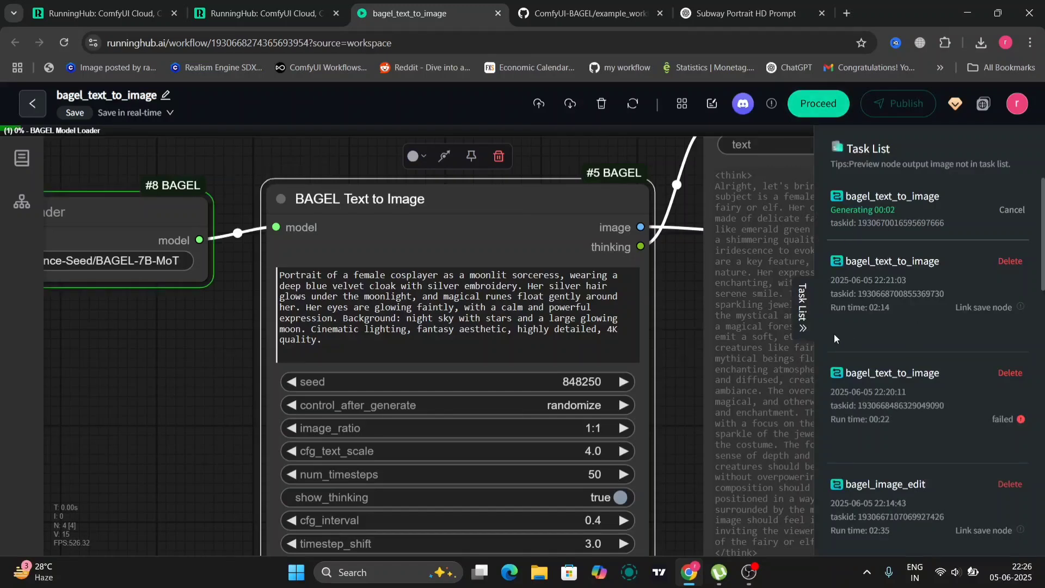
- Watch the Task List during the run, noting the earlier task's 02:14 run time
{"action": "left_click_drag", "start_coordinate": [894, 309], "coordinate": [872, 313]}
{"action": "scroll", "coordinate": [887, 465], "scroll_direction": "down", "scroll_amount": 1}
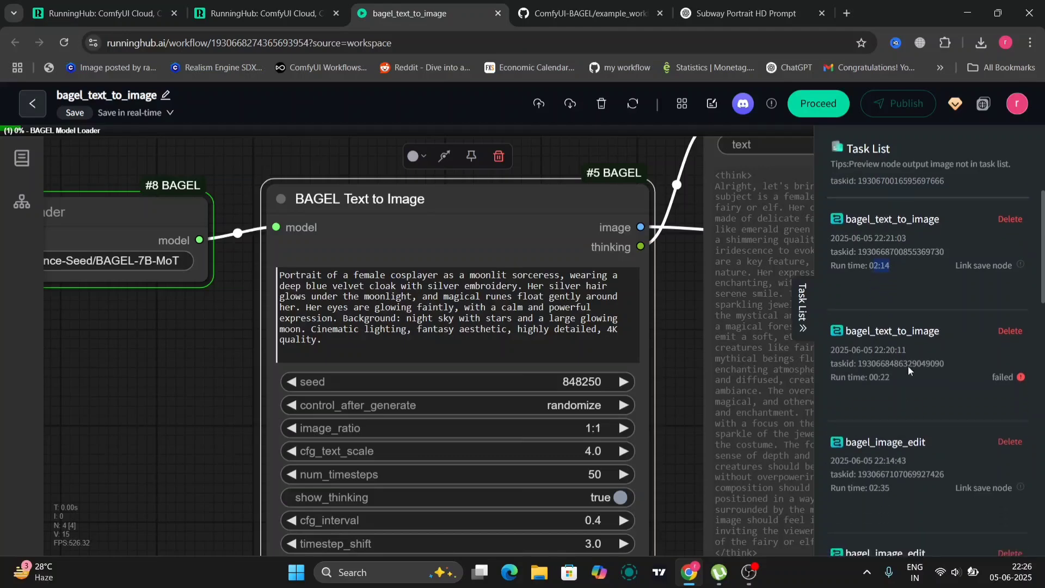
{"action": "scroll", "coordinate": [874, 341], "scroll_direction": "up", "scroll_amount": 1}
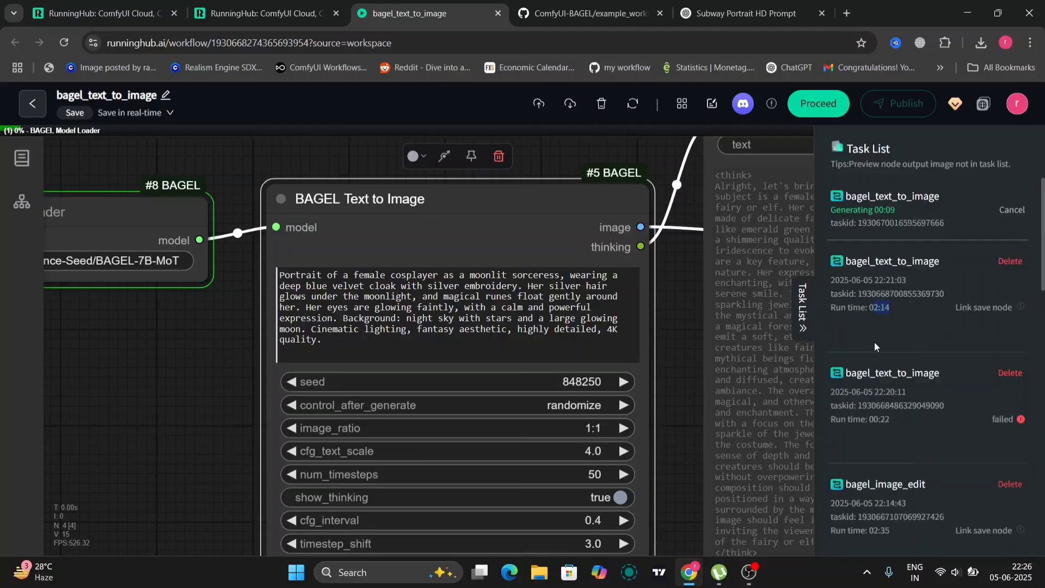
- Collapse the Task List and pan to the Show Text reasoning and Preview Image nodes
{"action": "left_click", "coordinate": [803, 327]}
{"action": "left_click_drag", "start_coordinate": [685, 298], "coordinate": [971, 337]}
{"action": "scroll", "coordinate": [369, 391], "scroll_direction": "down", "scroll_amount": 5}
{"action": "left_click_drag", "start_coordinate": [369, 390], "coordinate": [262, 335]}
{"action": "scroll", "coordinate": [263, 335], "scroll_direction": "down", "scroll_amount": 1}
{"action": "scroll", "coordinate": [710, 254], "scroll_direction": "up", "scroll_amount": 5}
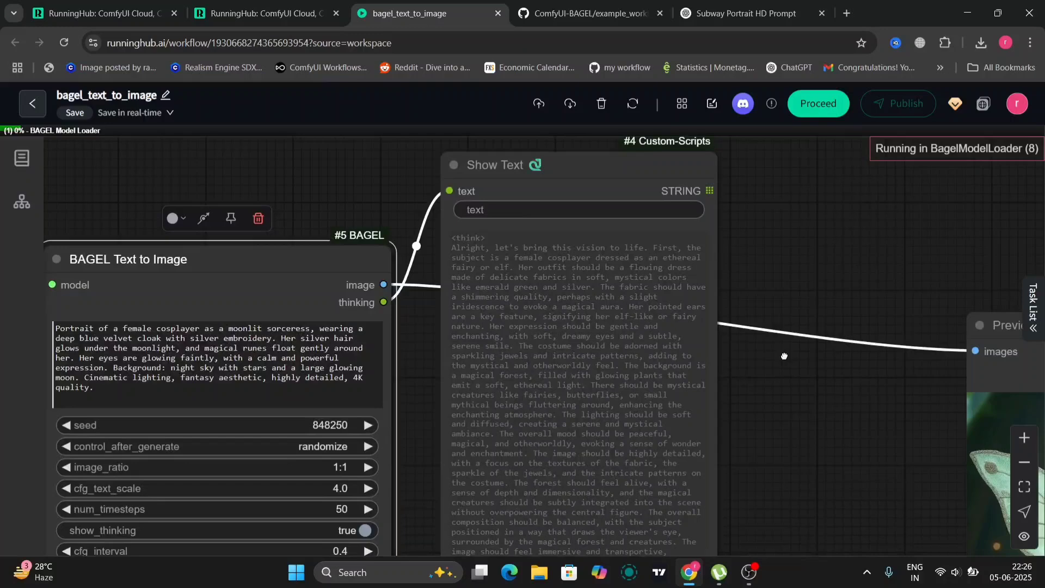
{"action": "left_click_drag", "start_coordinate": [768, 374], "coordinate": [802, 331]}
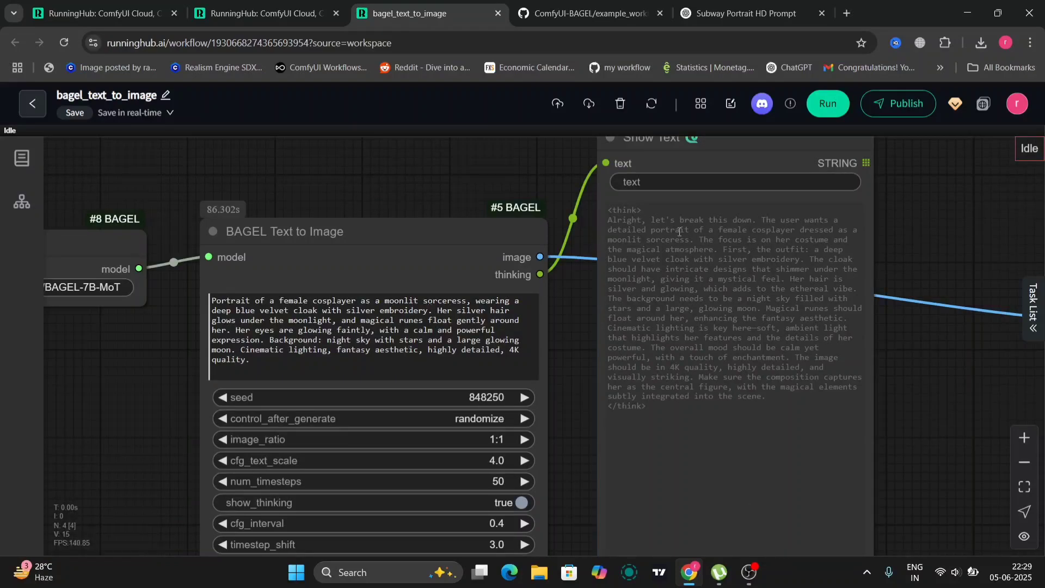
- Save the generated sorceress portrait from the Preview Image node
{"action": "left_click_drag", "start_coordinate": [916, 390], "coordinate": [192, 169]}
{"action": "right_click", "coordinate": [669, 363]}
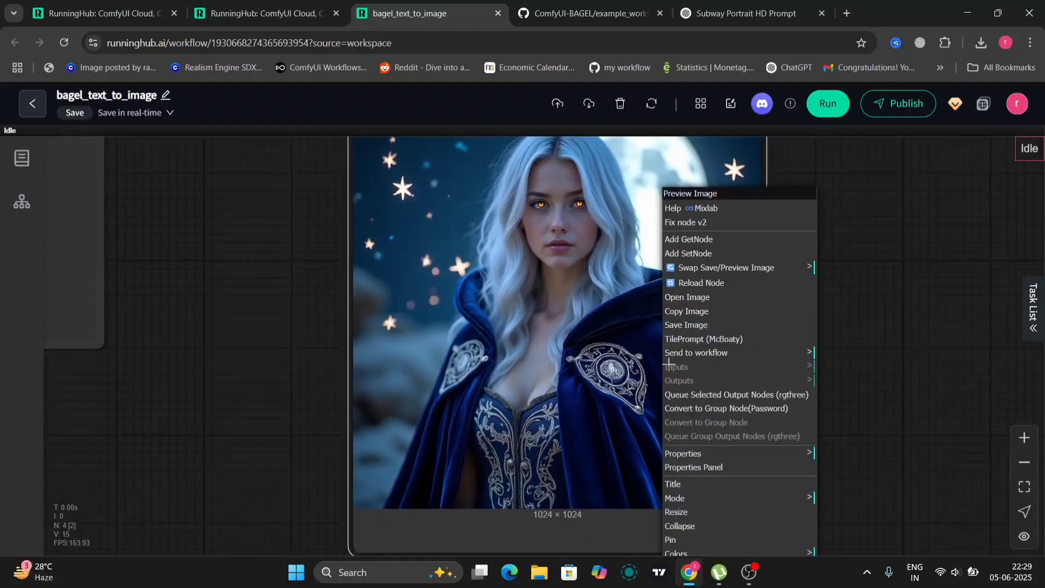
{"action": "left_click", "coordinate": [724, 325]}
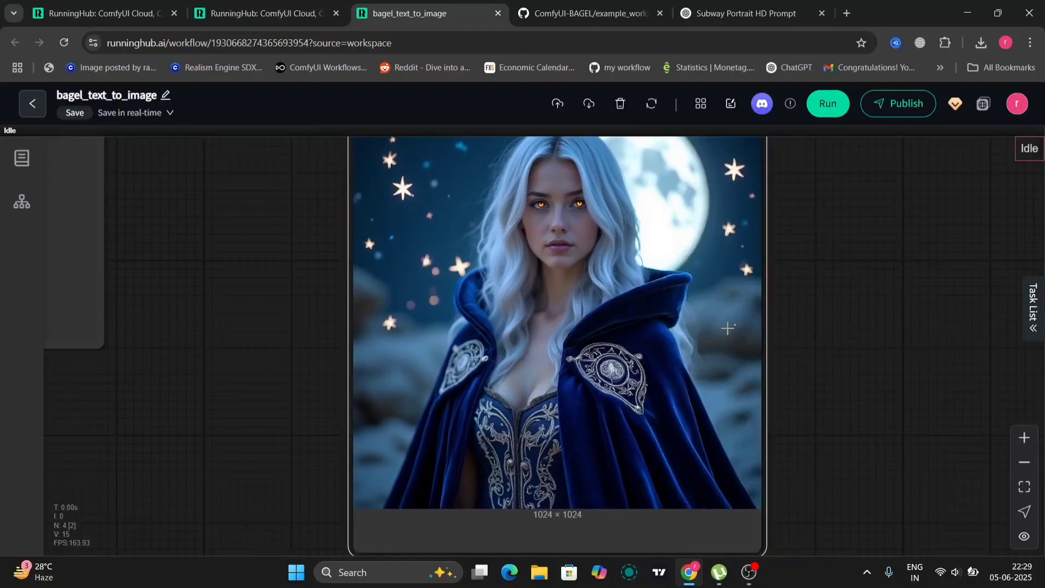
- Zoom into the portrait to inspect the velvet cloak and the woman's face
{"action": "scroll", "coordinate": [857, 287], "scroll_direction": "up", "scroll_amount": 5}
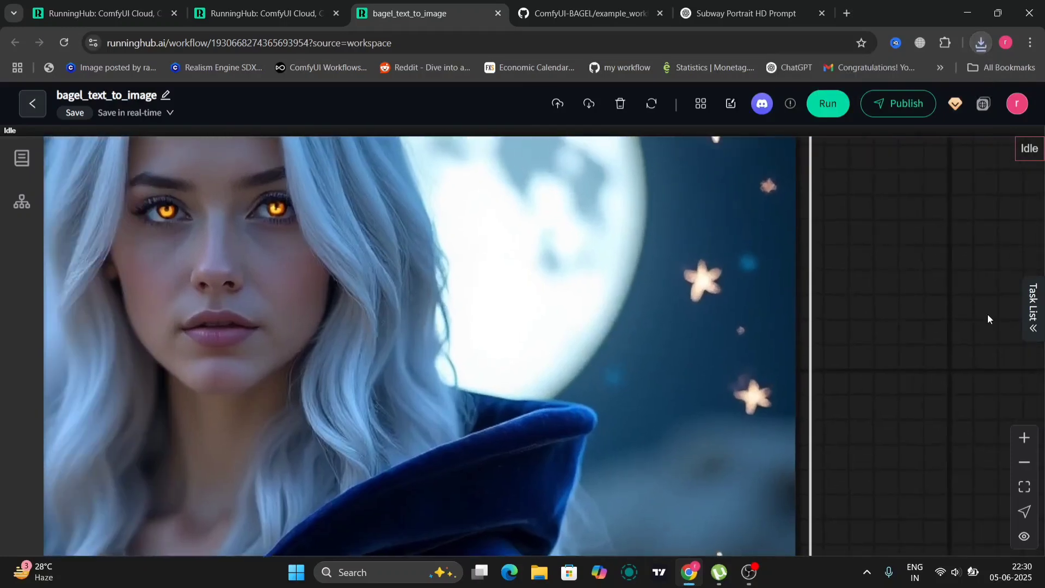
{"action": "scroll", "coordinate": [909, 340], "scroll_direction": "down", "scroll_amount": 5}
{"action": "left_click_drag", "start_coordinate": [909, 340], "coordinate": [869, 333]}
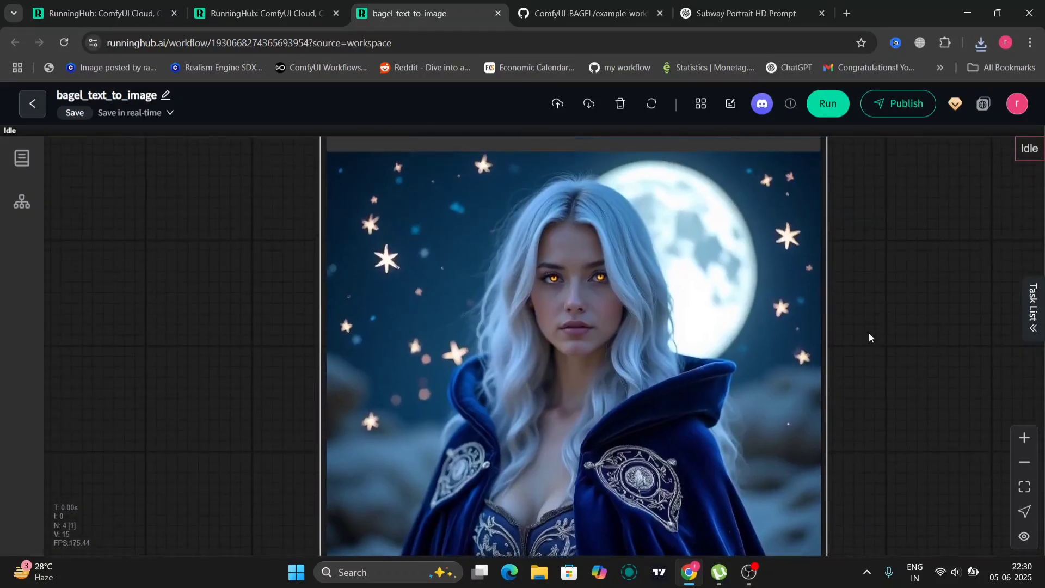
{"action": "scroll", "coordinate": [868, 332], "scroll_direction": "down", "scroll_amount": 5}
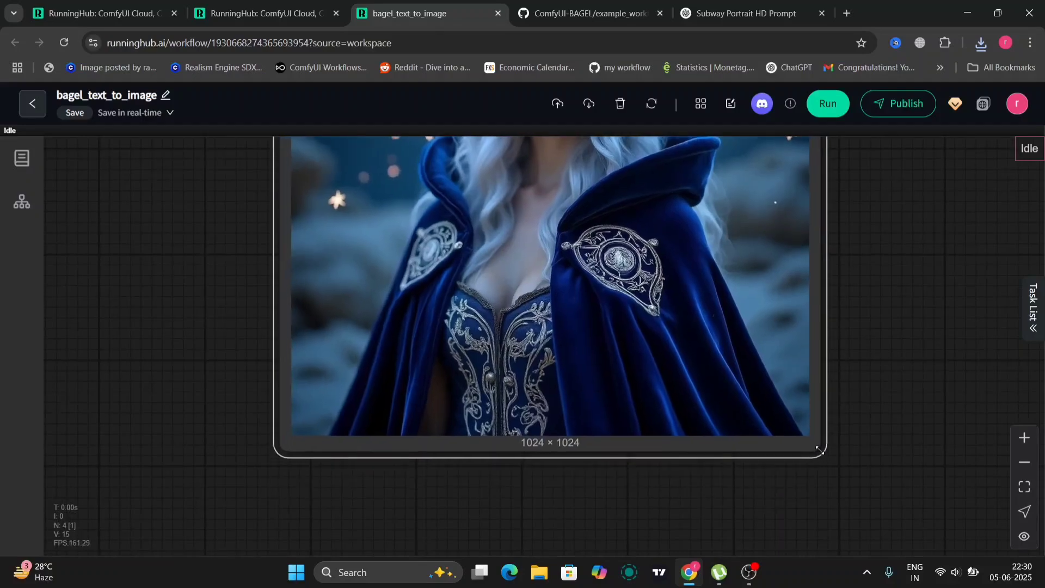
{"action": "left_click_drag", "start_coordinate": [887, 237], "coordinate": [822, 331]}
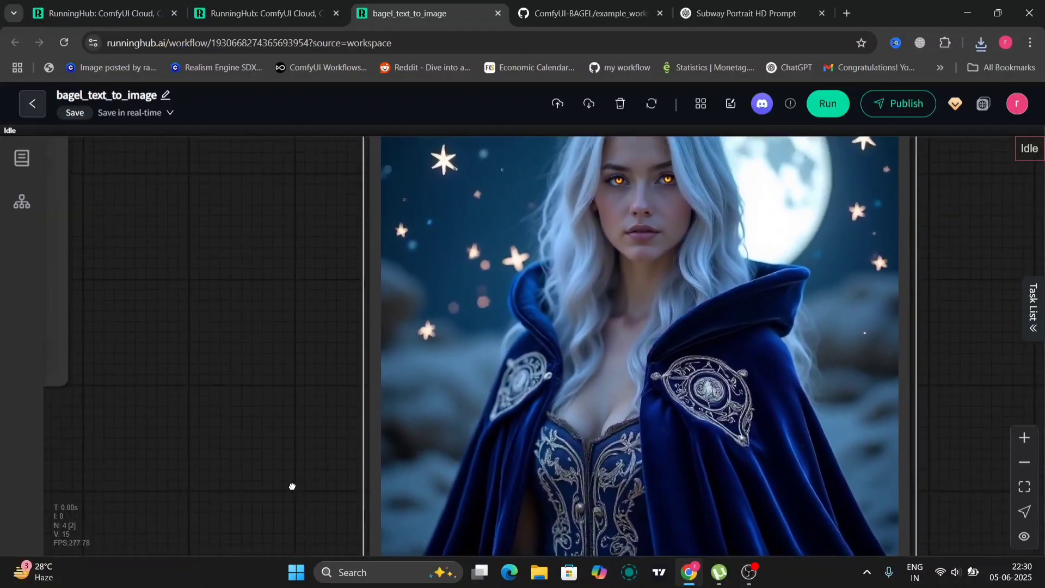
- Zoom out to show the whole three-node text-to-image graph
{"action": "scroll", "coordinate": [292, 487], "scroll_direction": "down", "scroll_amount": 5}
{"action": "left_click_drag", "start_coordinate": [292, 487], "coordinate": [614, 485]}
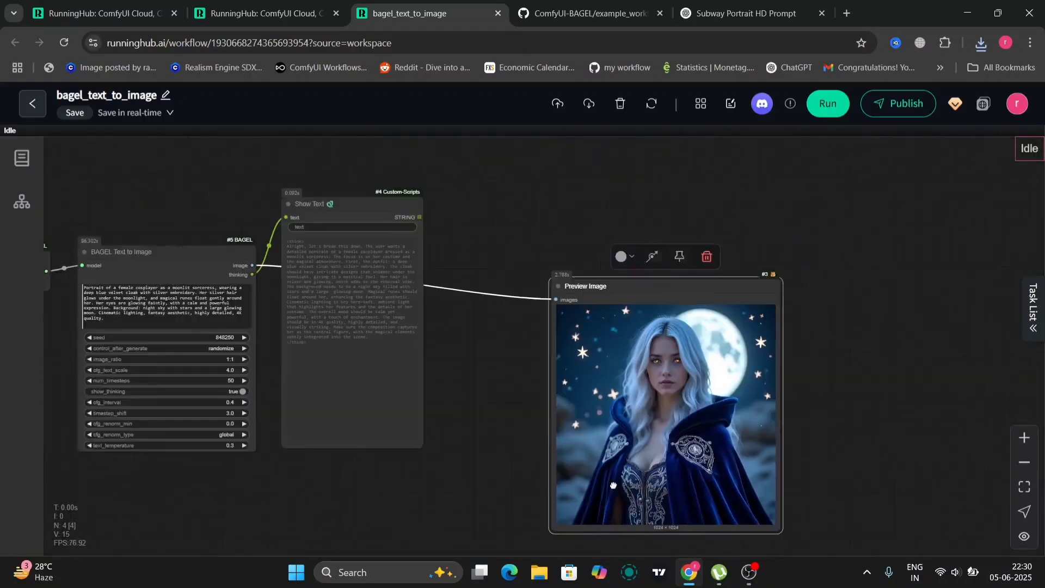
{"action": "scroll", "coordinate": [429, 286], "scroll_direction": "up", "scroll_amount": 3}
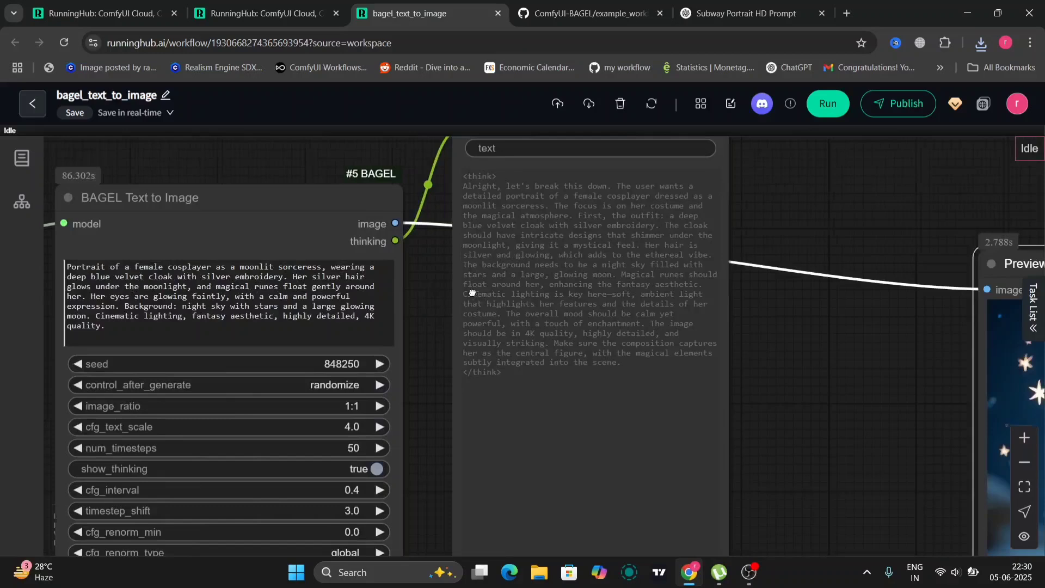
{"action": "scroll", "coordinate": [509, 298], "scroll_direction": "down", "scroll_amount": 1}
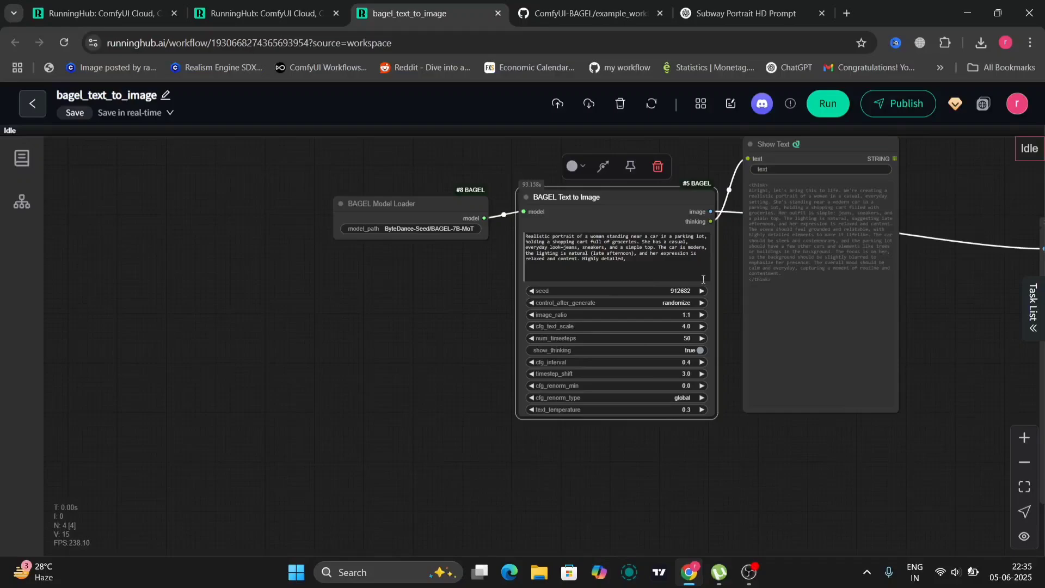
{"action": "scroll", "coordinate": [730, 269], "scroll_direction": "up", "scroll_amount": 4}
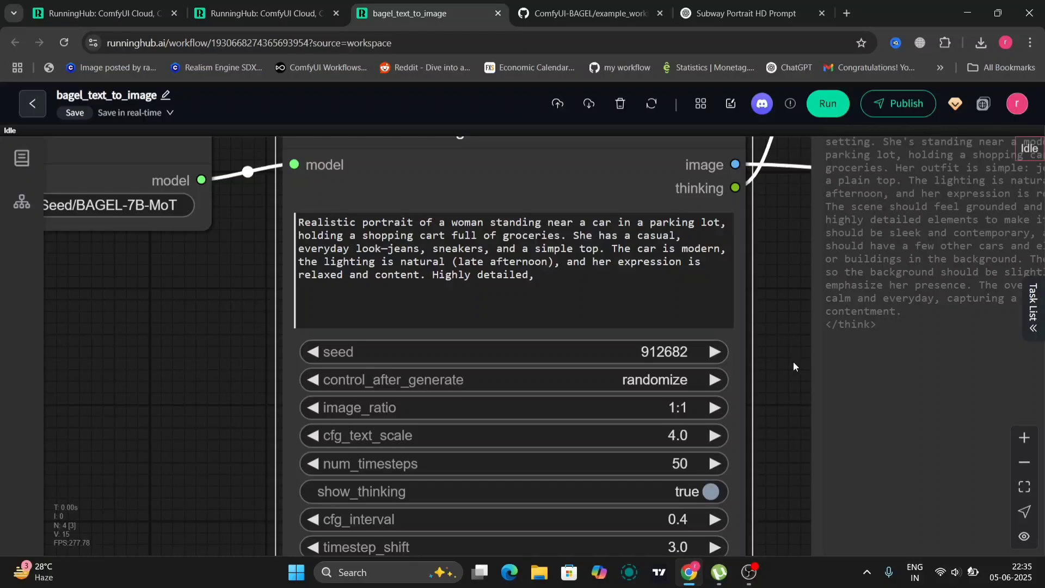
- Zoom in on the parking-lot photo of the woman with a grocery cart and inspect it
{"action": "scroll", "coordinate": [792, 362], "scroll_direction": "down", "scroll_amount": 10}
{"action": "left_click_drag", "start_coordinate": [793, 362], "coordinate": [81, 327]}
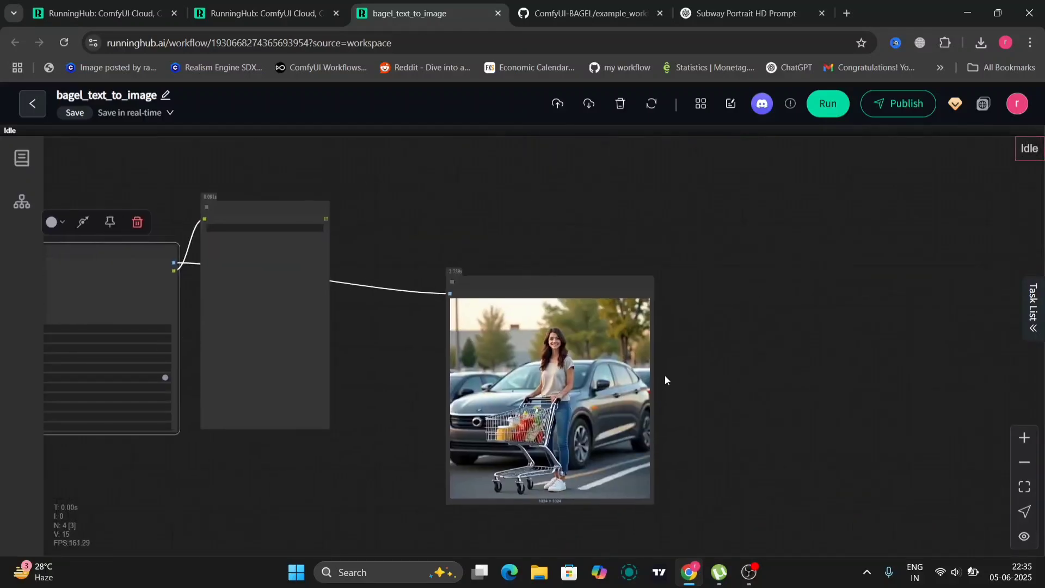
{"action": "scroll", "coordinate": [664, 376], "scroll_direction": "up", "scroll_amount": 5}
{"action": "scroll", "coordinate": [665, 378], "scroll_direction": "up", "scroll_amount": 5}
{"action": "left_click_drag", "start_coordinate": [664, 378], "coordinate": [854, 288]}
{"action": "scroll", "coordinate": [908, 341], "scroll_direction": "down", "scroll_amount": 8}
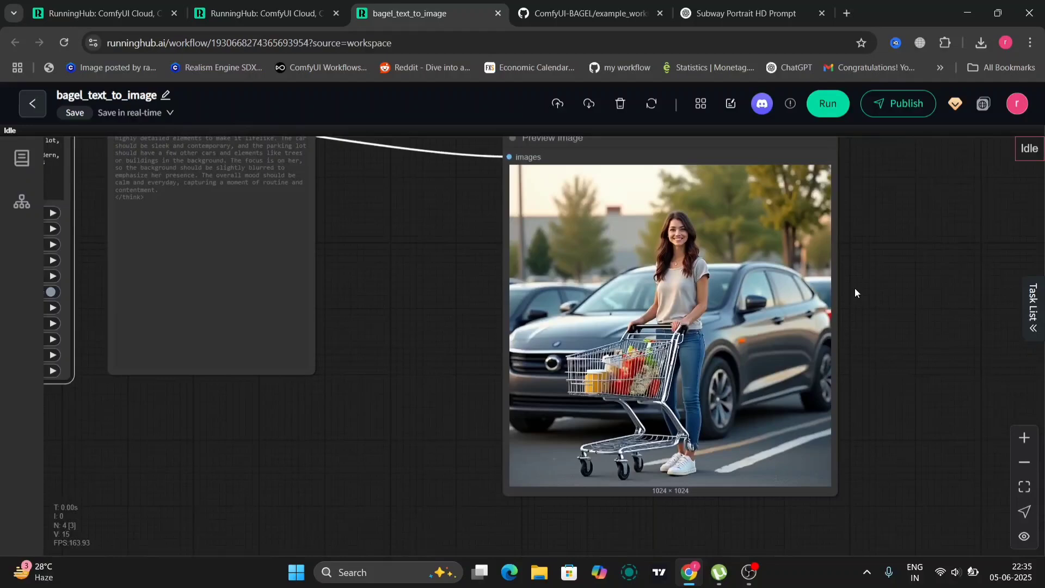
{"action": "scroll", "coordinate": [855, 289], "scroll_direction": "up", "scroll_amount": 3}
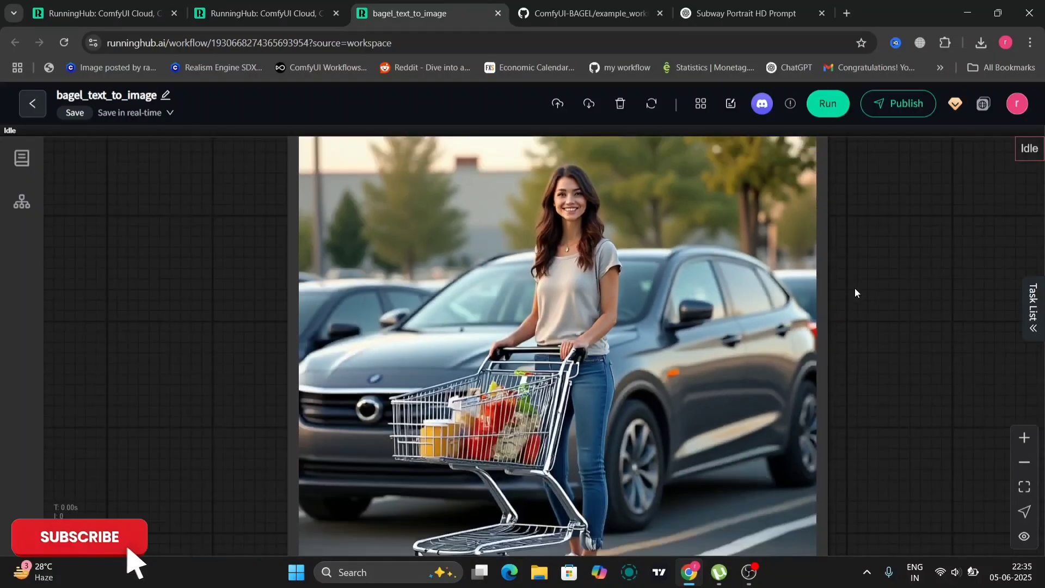
{"action": "left_click_drag", "start_coordinate": [856, 261], "coordinate": [869, 308]}
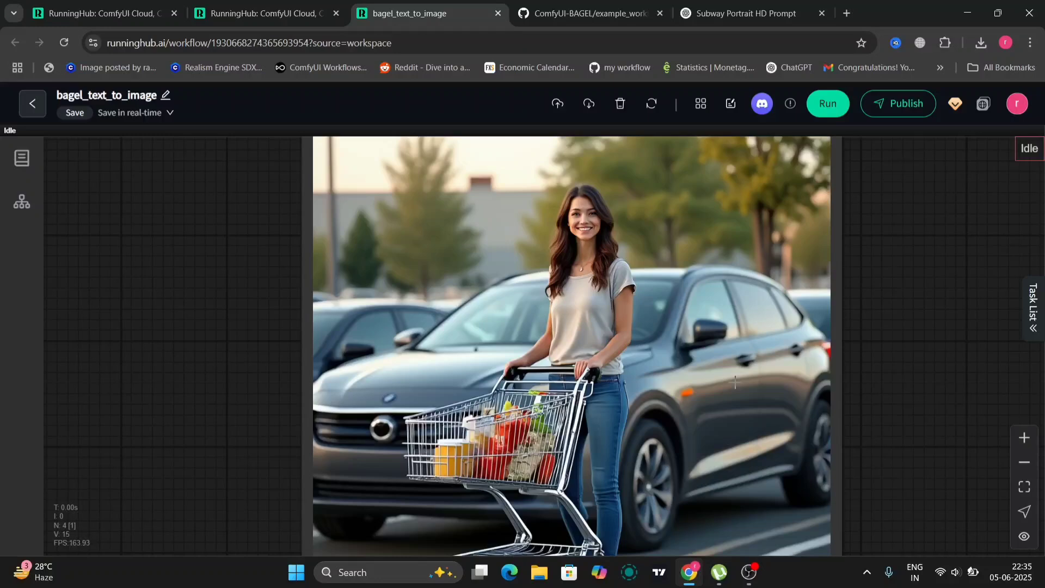
{"action": "scroll", "coordinate": [323, 332], "scroll_direction": "down", "scroll_amount": 5}
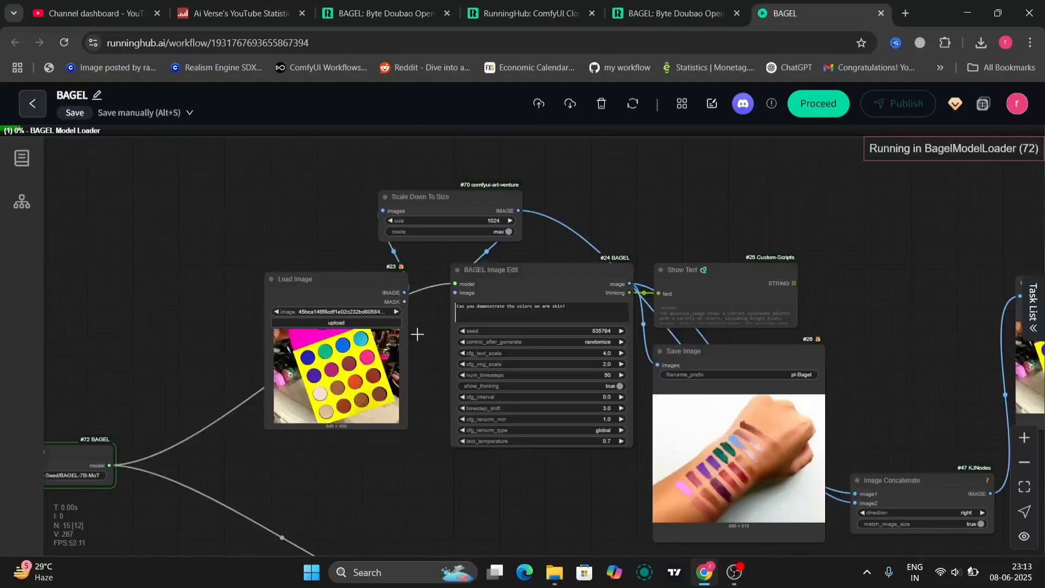
- Move the Show Text node clear of the wires and stretch it to show all reasoning
{"action": "left_click_drag", "start_coordinate": [249, 457], "coordinate": [361, 446]}
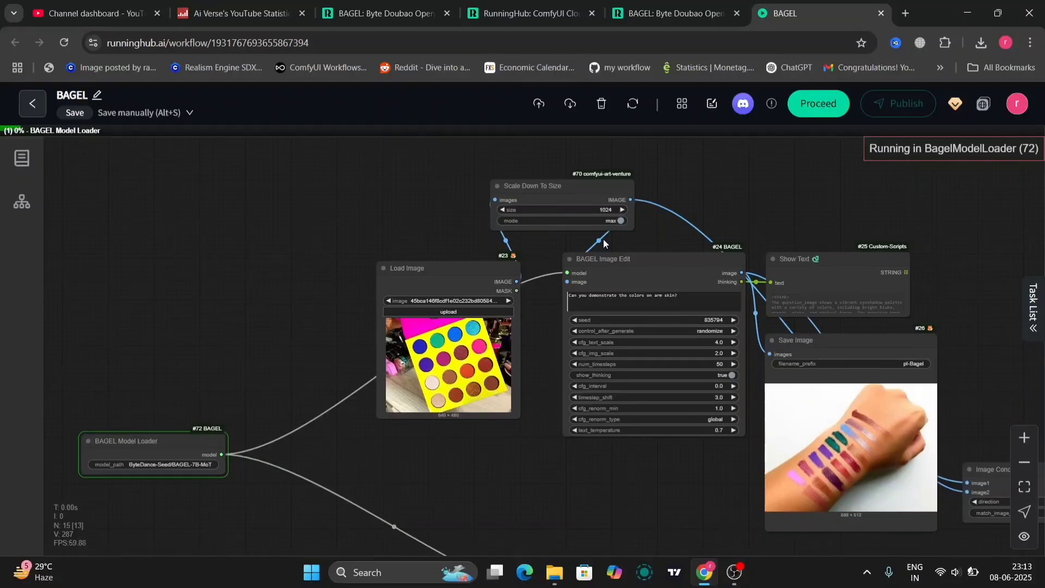
{"action": "scroll", "coordinate": [652, 224], "scroll_direction": "up", "scroll_amount": 8}
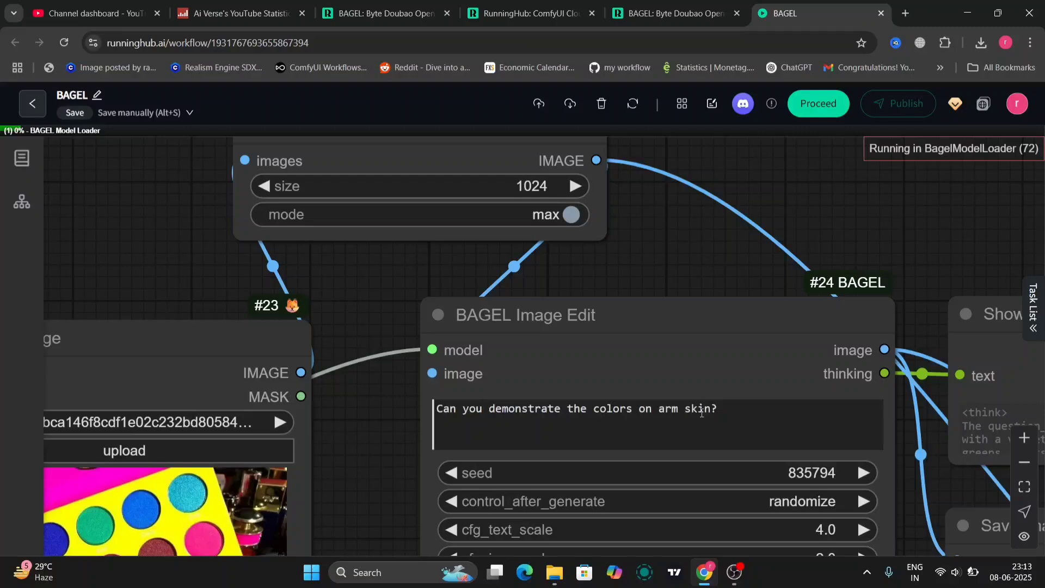
{"action": "scroll", "coordinate": [733, 280], "scroll_direction": "down", "scroll_amount": 5}
{"action": "left_click_drag", "start_coordinate": [733, 280], "coordinate": [354, 240]}
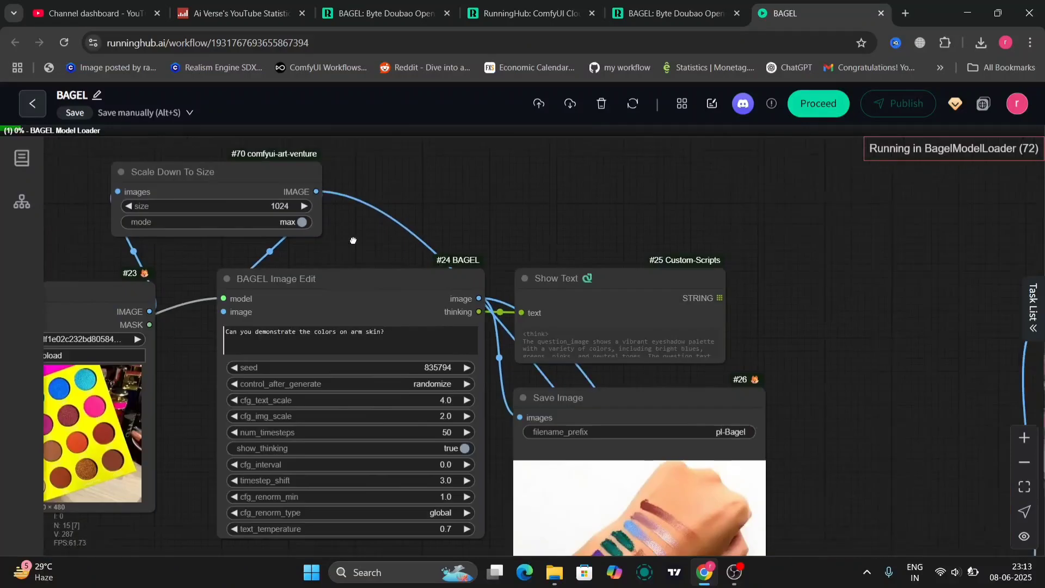
{"action": "scroll", "coordinate": [829, 425], "scroll_direction": "down", "scroll_amount": 4}
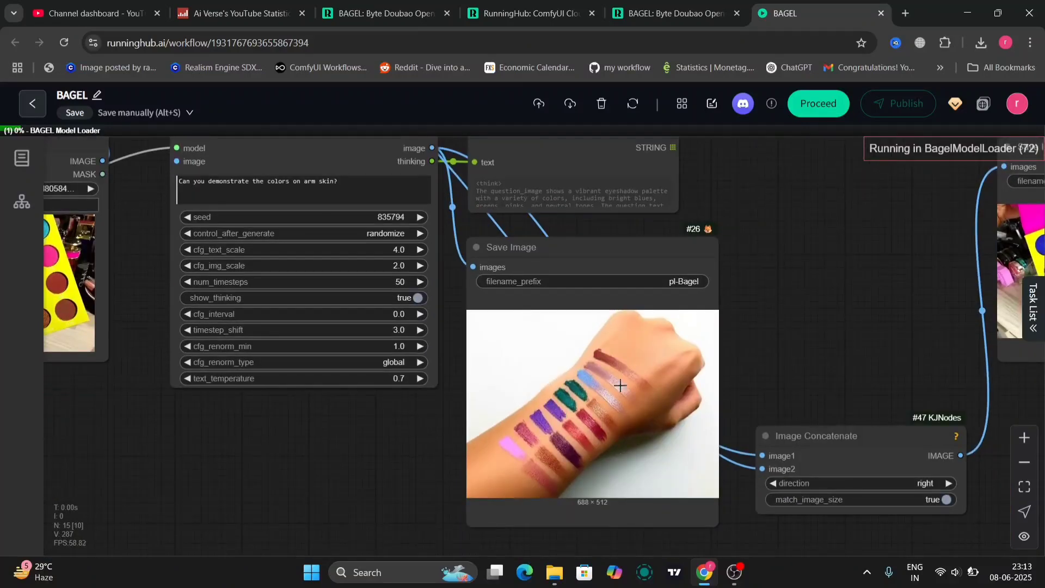
{"action": "scroll", "coordinate": [841, 286], "scroll_direction": "right", "scroll_amount": 5}
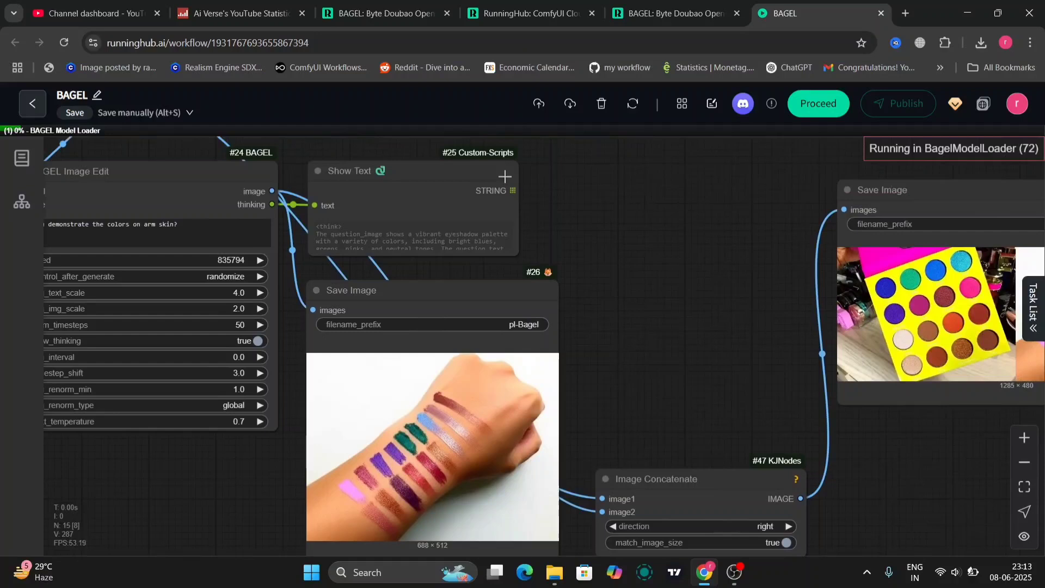
{"action": "left_click_drag", "start_coordinate": [489, 172], "coordinate": [729, 153]}
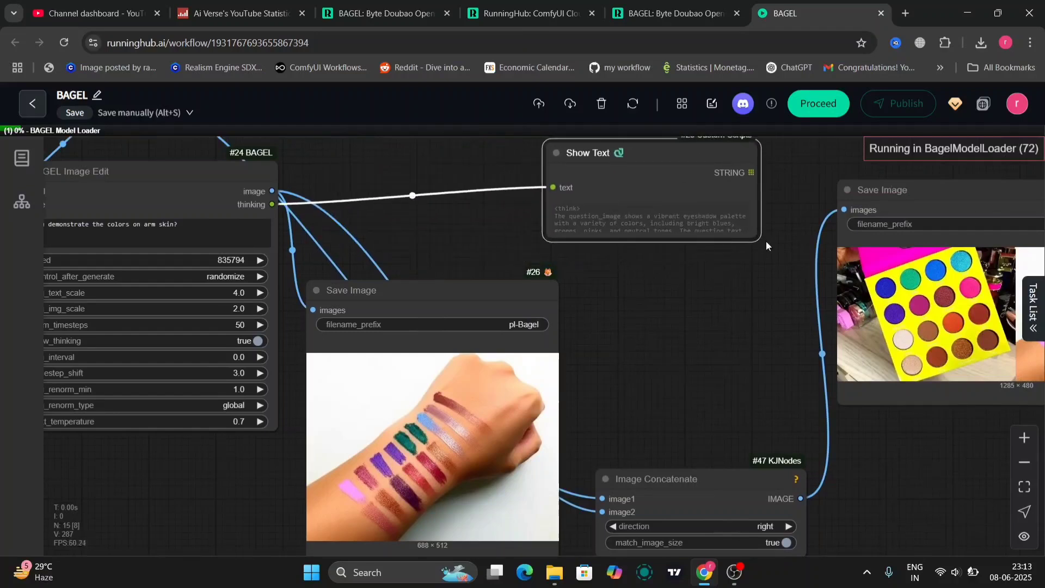
{"action": "left_click_drag", "start_coordinate": [755, 237], "coordinate": [830, 515]}
- Nudge the Save Image node left and highlight the reasoning paragraph beginning 'The answer image'
{"action": "left_click_drag", "start_coordinate": [467, 295], "coordinate": [443, 299]}
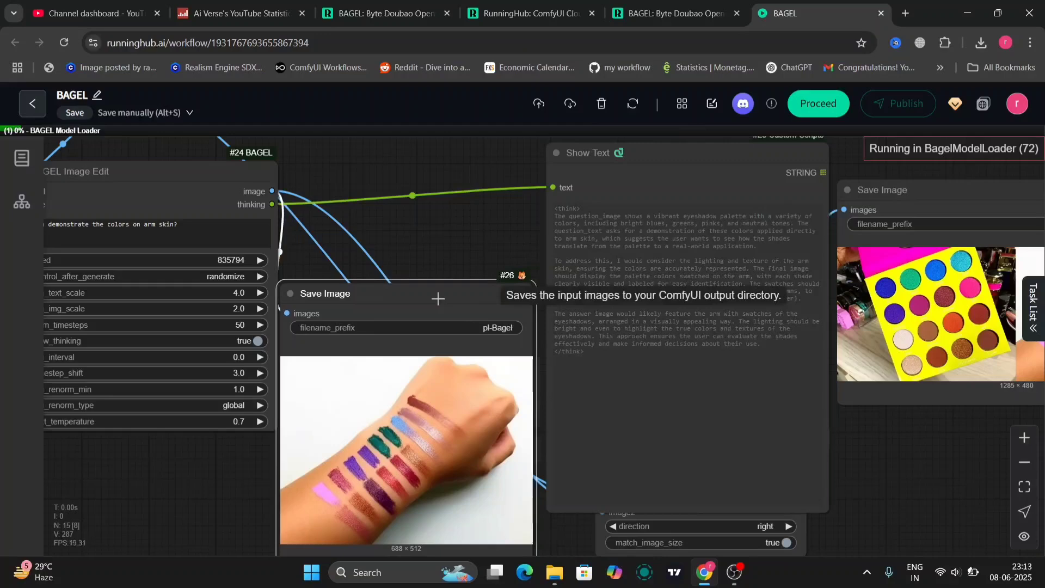
{"action": "left_click", "coordinate": [497, 242]}
{"action": "left_click_drag", "start_coordinate": [498, 242], "coordinate": [317, 238]}
{"action": "scroll", "coordinate": [370, 241], "scroll_direction": "up", "scroll_amount": 6}
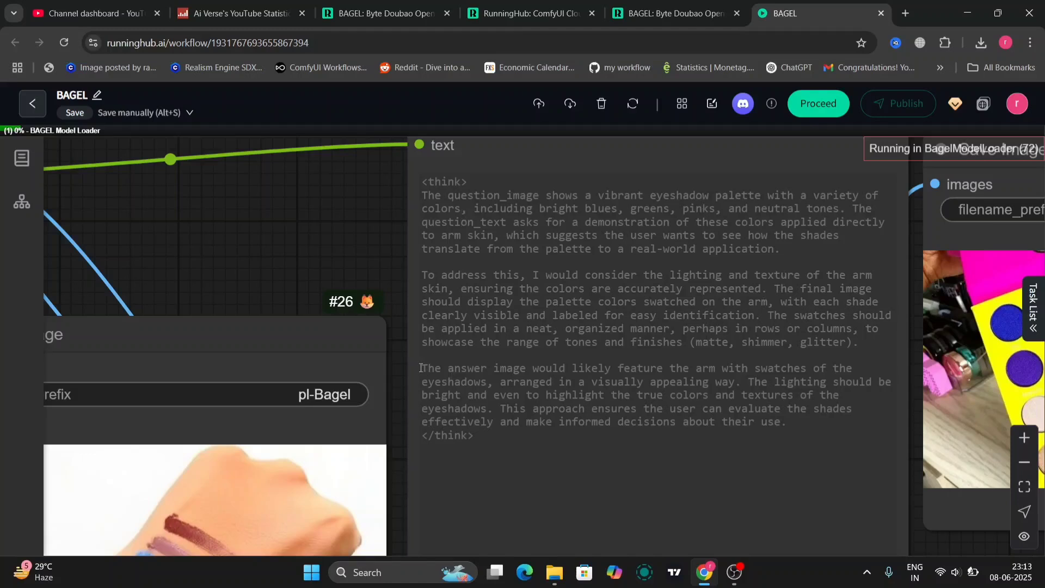
{"action": "left_click_drag", "start_coordinate": [420, 367], "coordinate": [796, 436]}
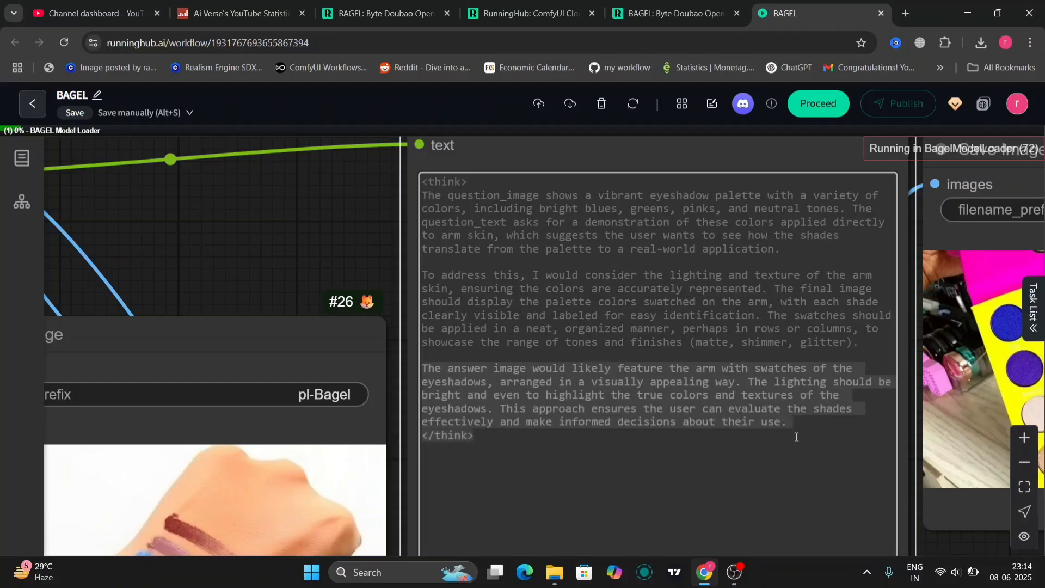
{"action": "left_click", "coordinate": [287, 252]}
- Zoom out and reposition the view over the output nodes and comparison image
{"action": "scroll", "coordinate": [286, 250], "scroll_direction": "down", "scroll_amount": 3}
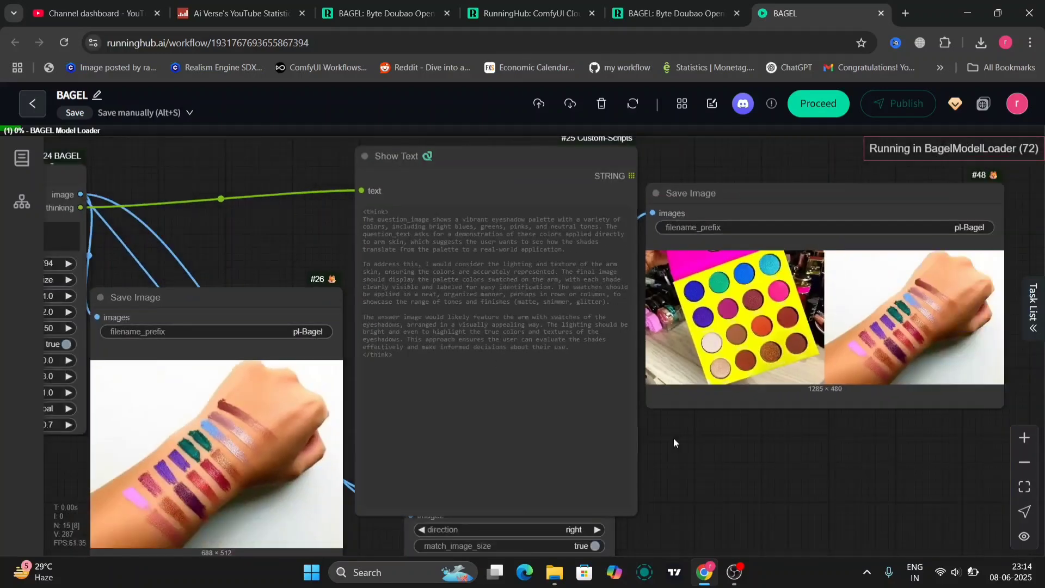
{"action": "left_click_drag", "start_coordinate": [673, 437], "coordinate": [652, 432]}
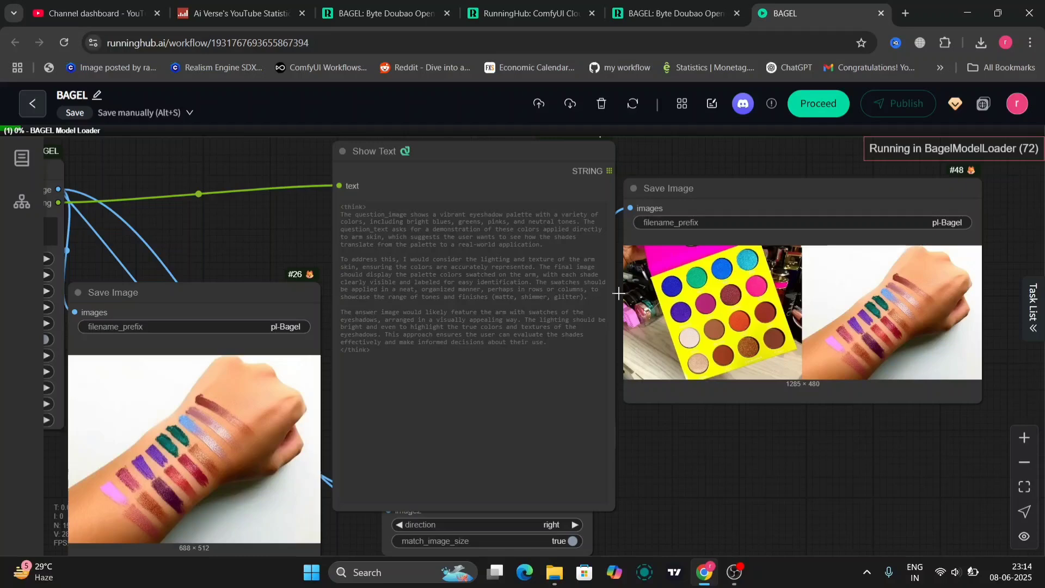
{"action": "left_click_drag", "start_coordinate": [240, 253], "coordinate": [295, 206]}
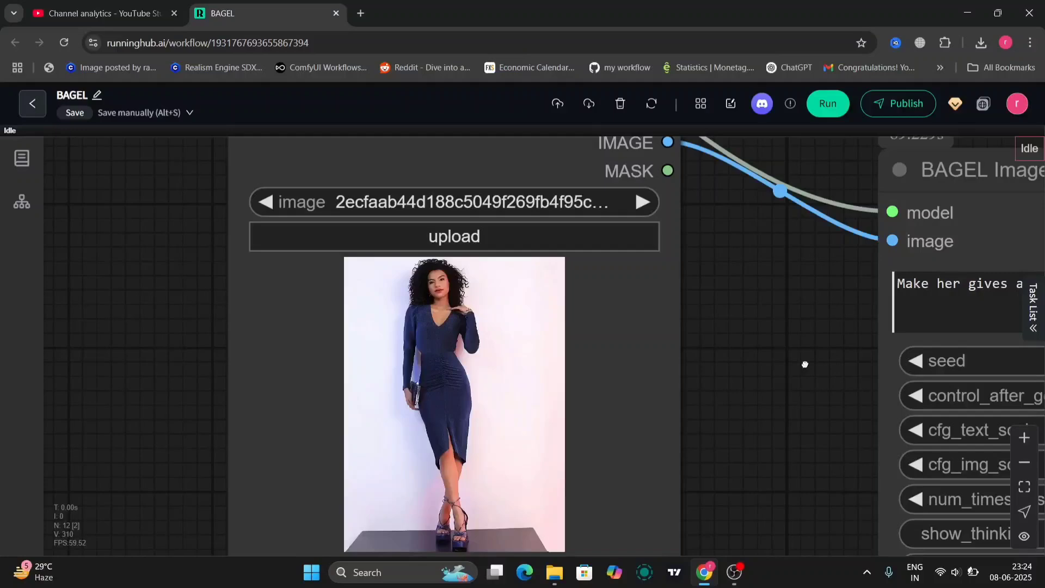
- Pan from the woman's input photo and thumbs-up prompt across the BAGEL Image Edit node to the edited output
{"action": "left_click_drag", "start_coordinate": [806, 363], "coordinate": [893, 357]}
{"action": "scroll", "coordinate": [789, 281], "scroll_direction": "up", "scroll_amount": 7}
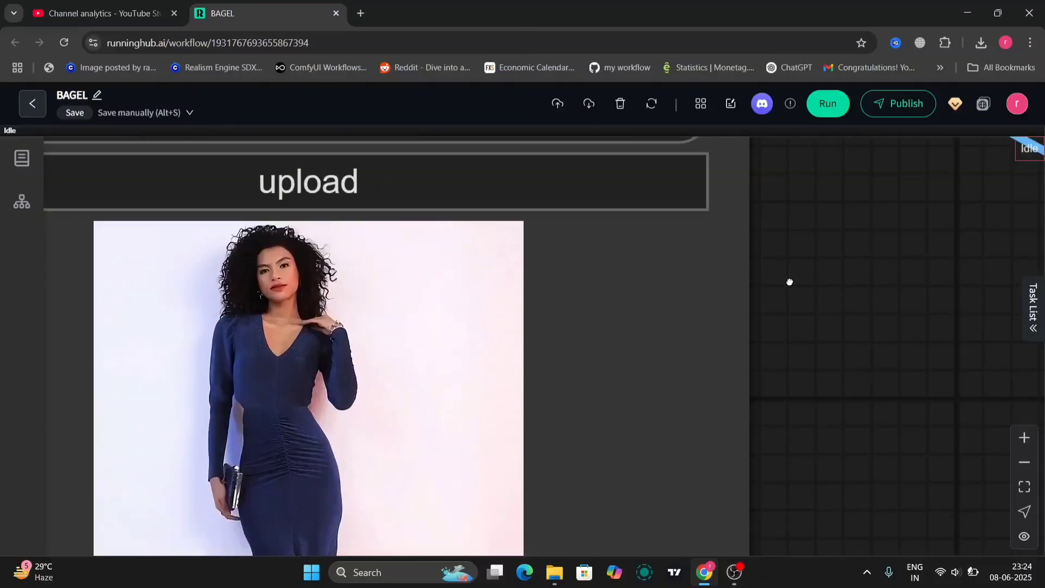
{"action": "scroll", "coordinate": [825, 272], "scroll_direction": "down", "scroll_amount": 4}
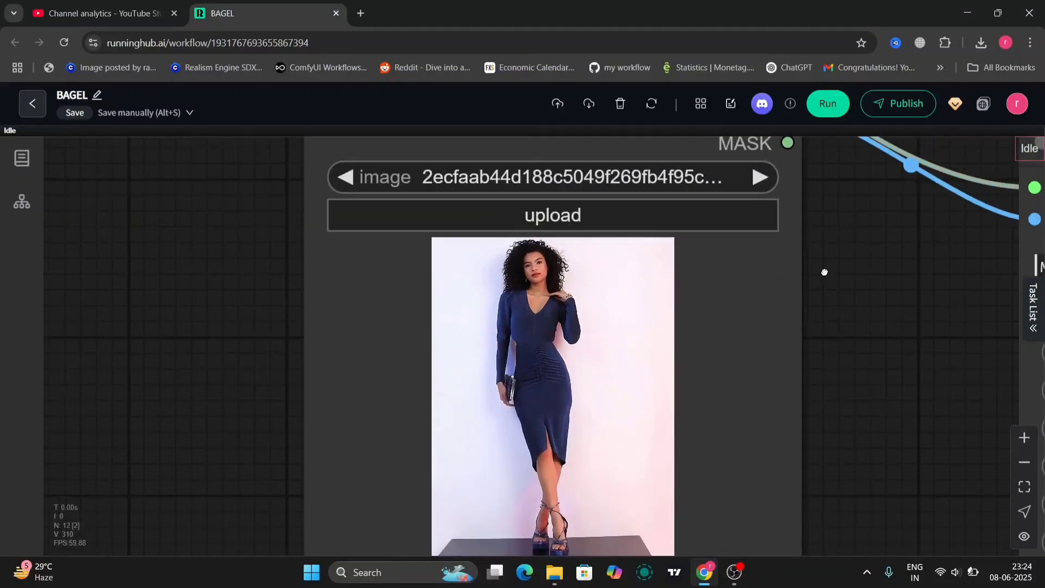
{"action": "left_click_drag", "start_coordinate": [825, 272], "coordinate": [423, 242]}
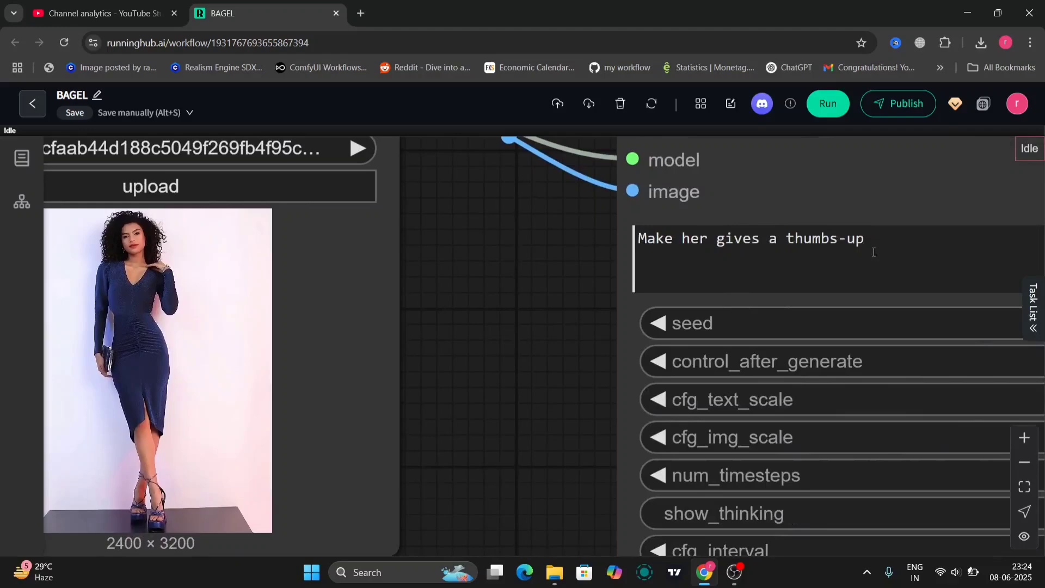
{"action": "scroll", "coordinate": [497, 415], "scroll_direction": "down", "scroll_amount": 5}
{"action": "left_click_drag", "start_coordinate": [497, 415], "coordinate": [335, 319]}
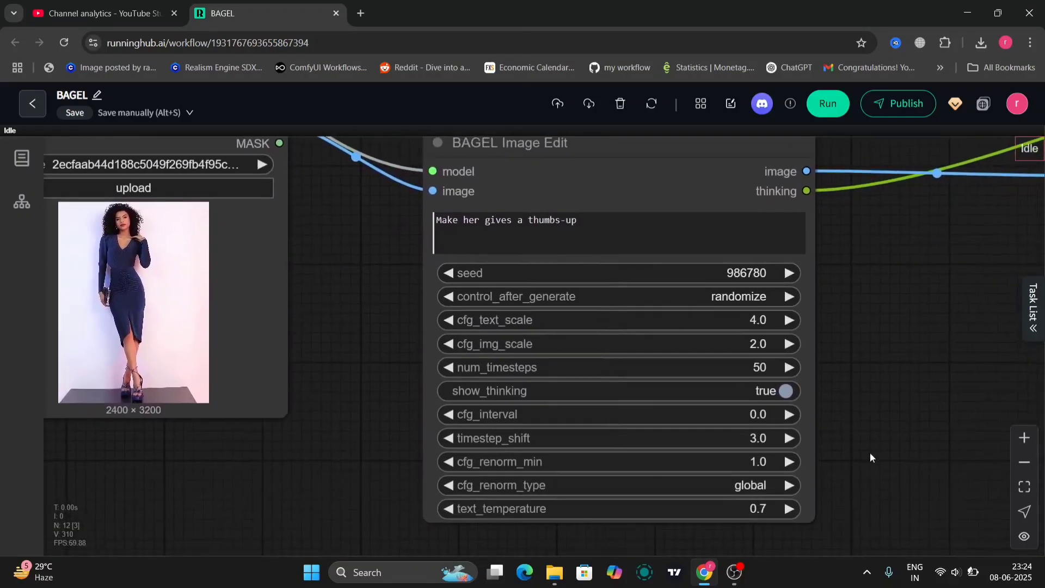
{"action": "scroll", "coordinate": [871, 452], "scroll_direction": "down", "scroll_amount": 6}
{"action": "left_click_drag", "start_coordinate": [873, 448], "coordinate": [499, 370]}
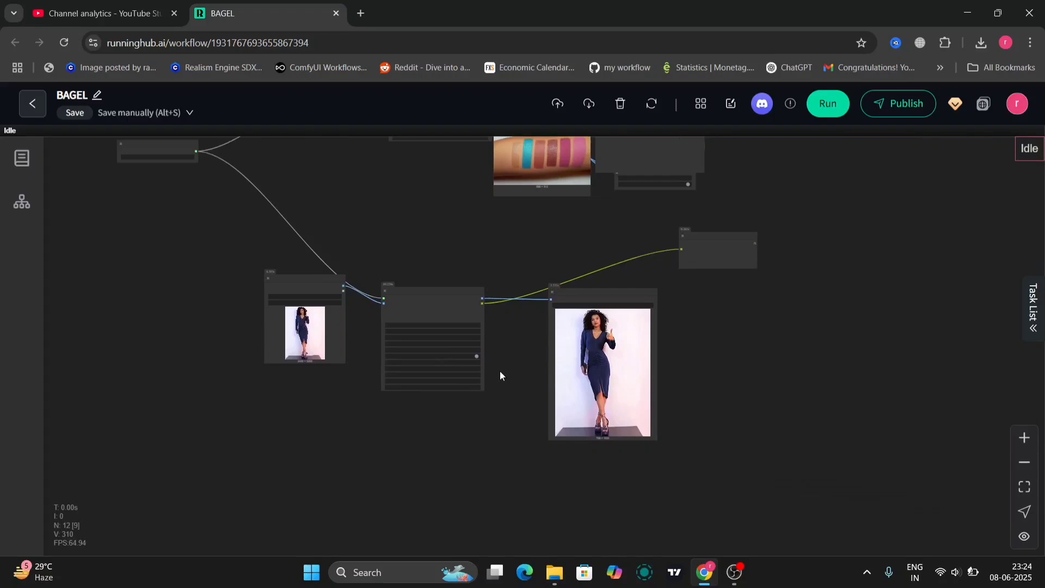
{"action": "scroll", "coordinate": [695, 362], "scroll_direction": "up", "scroll_amount": 5}
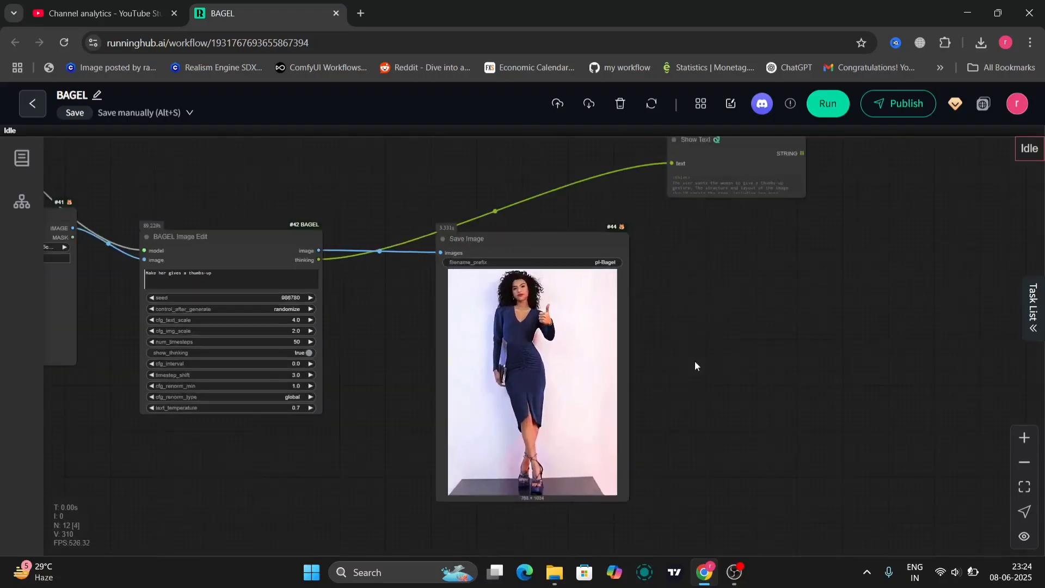
{"action": "scroll", "coordinate": [694, 361], "scroll_direction": "up", "scroll_amount": 3}
{"action": "left_click_drag", "start_coordinate": [693, 362], "coordinate": [675, 366]}
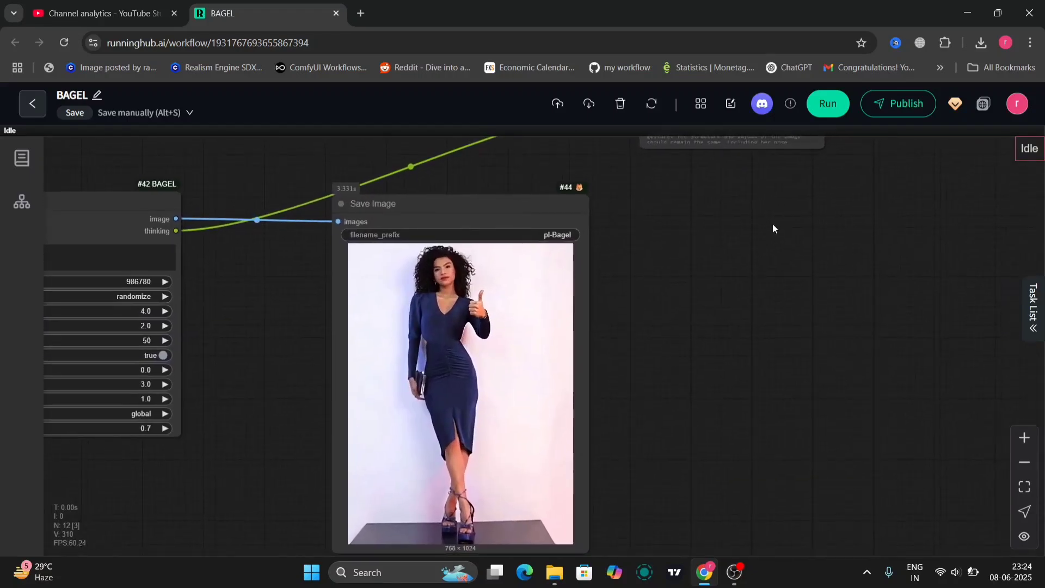
- Enlarge the Show Text node to read BAGEL's reasoning about adding the thumbs-up gesture
{"action": "left_click_drag", "start_coordinate": [817, 148], "coordinate": [983, 357]}
{"action": "scroll", "coordinate": [914, 416], "scroll_direction": "up", "scroll_amount": 3}
{"action": "scroll", "coordinate": [913, 416], "scroll_direction": "right", "scroll_amount": 3}
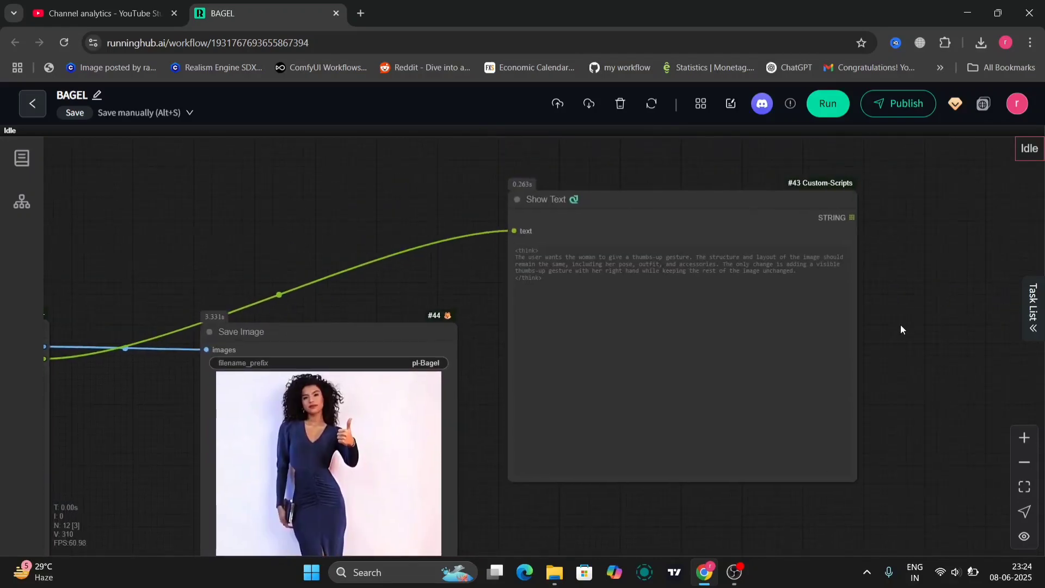
{"action": "scroll", "coordinate": [900, 325], "scroll_direction": "up", "scroll_amount": 4}
{"action": "scroll", "coordinate": [900, 324], "scroll_direction": "down", "scroll_amount": 1}
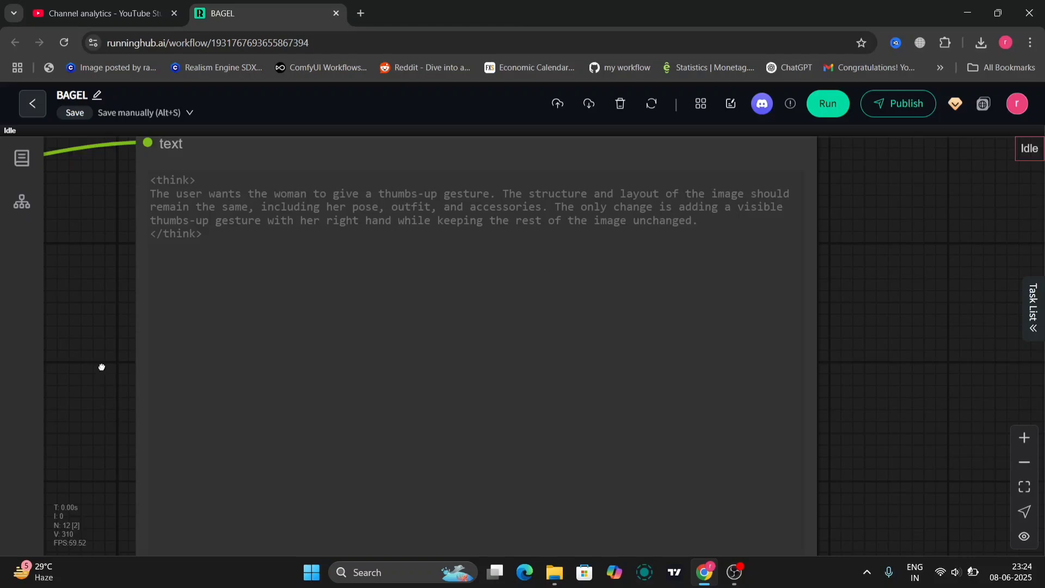
{"action": "scroll", "coordinate": [102, 367], "scroll_direction": "down", "scroll_amount": 5}
{"action": "left_click_drag", "start_coordinate": [198, 361], "coordinate": [760, 240]}
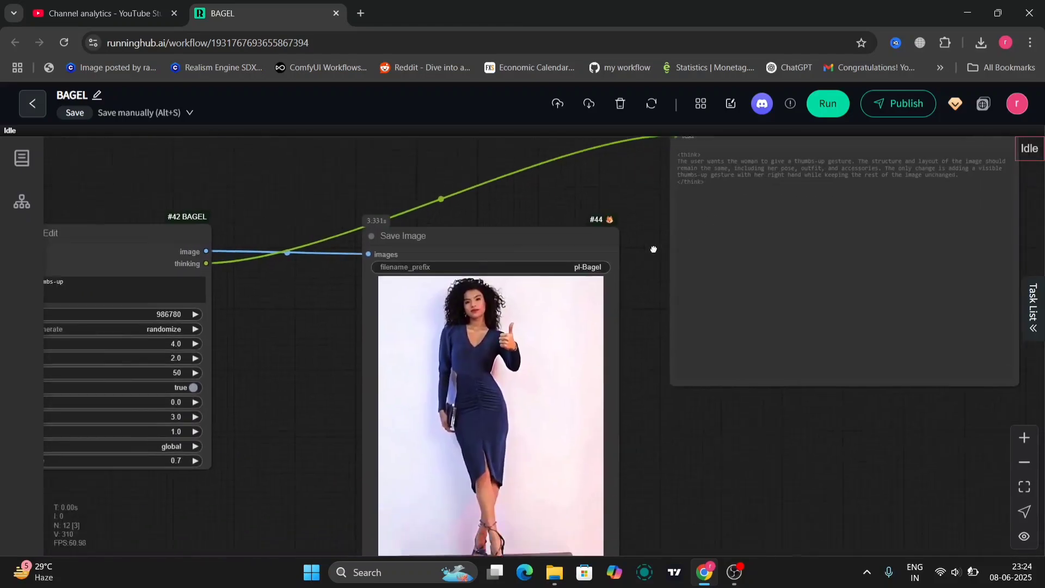
- Download the thumbs-up output image and shift the Save Image node up and left
{"action": "right_click", "coordinate": [520, 408]}
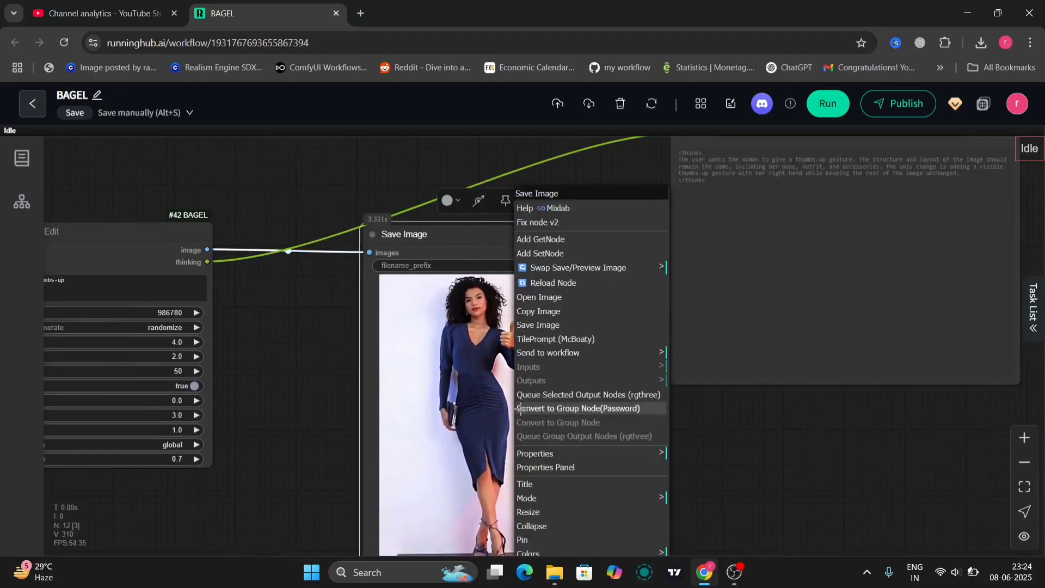
{"action": "left_click", "coordinate": [593, 325]}
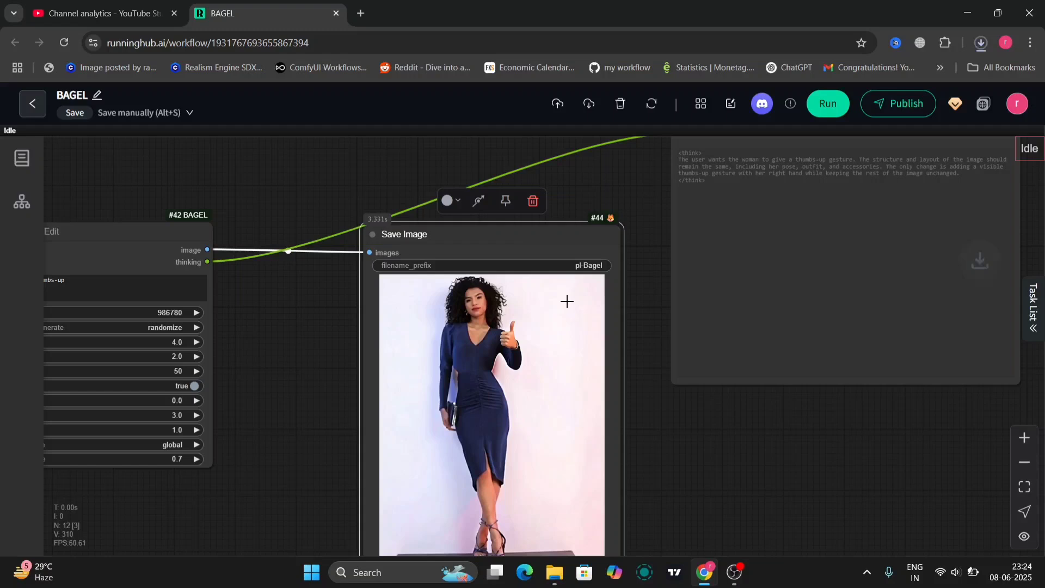
{"action": "left_click_drag", "start_coordinate": [526, 246], "coordinate": [404, 211]}
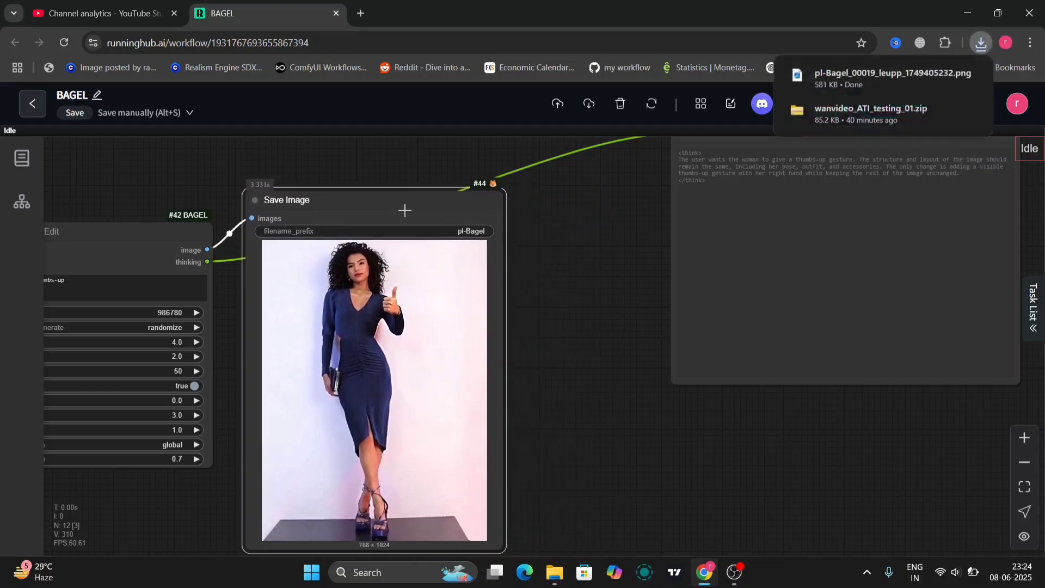
{"action": "left_click", "coordinate": [550, 294]}
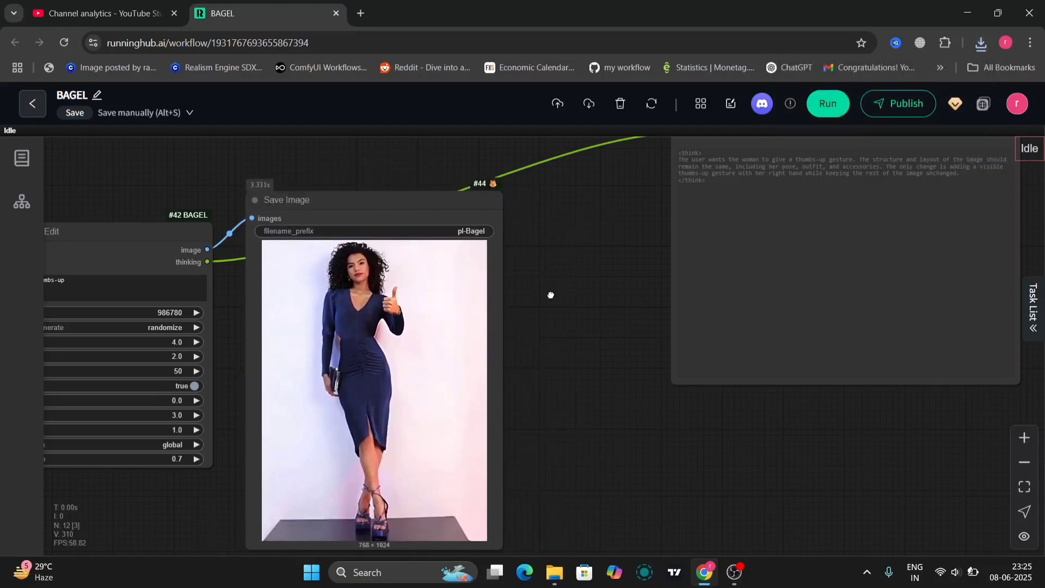
- Inspect the enlarged thumbs-up result, then bring the BAGEL Image Edit node's settings into view
{"action": "left_click_drag", "start_coordinate": [551, 294], "coordinate": [593, 263]}
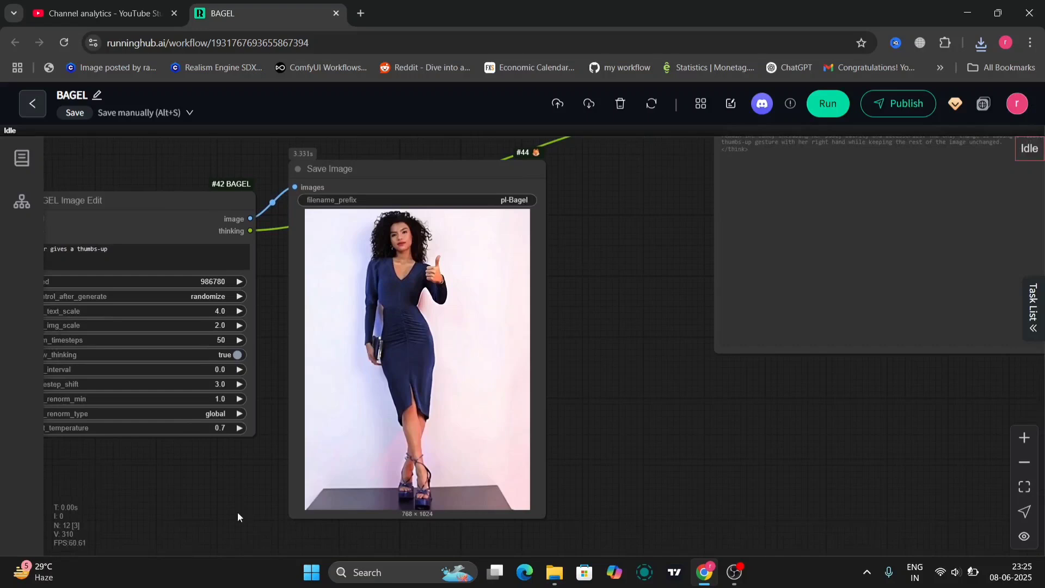
{"action": "scroll", "coordinate": [578, 295], "scroll_direction": "up", "scroll_amount": 3}
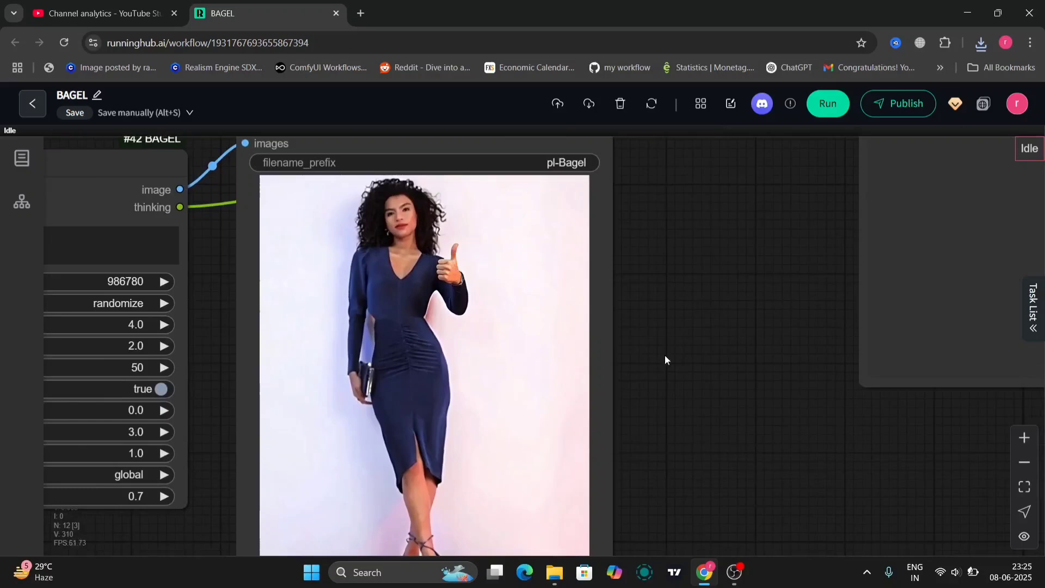
{"action": "left_click_drag", "start_coordinate": [698, 387], "coordinate": [759, 329]}
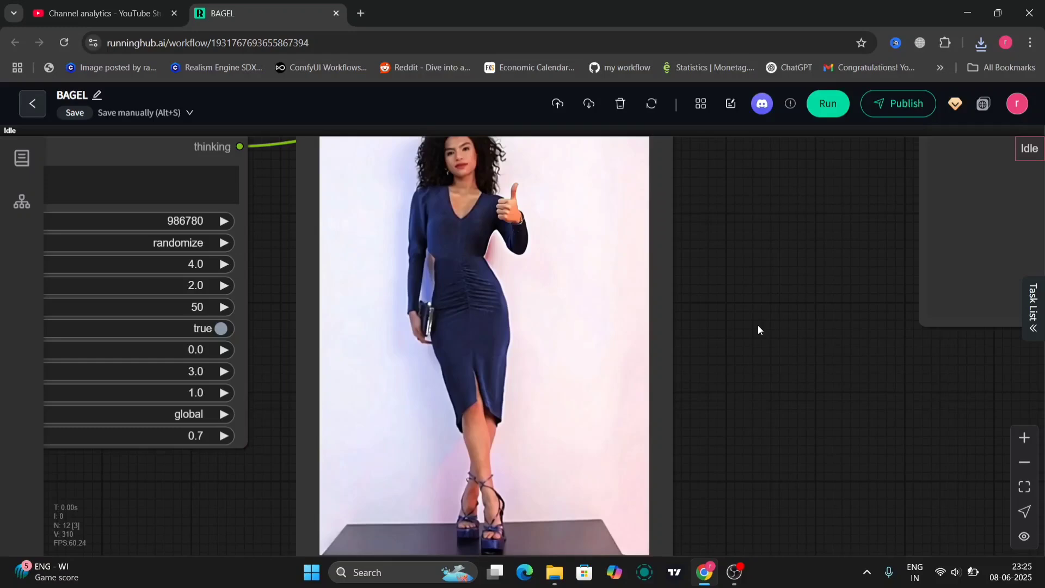
{"action": "left_click_drag", "start_coordinate": [758, 326], "coordinate": [779, 386]}
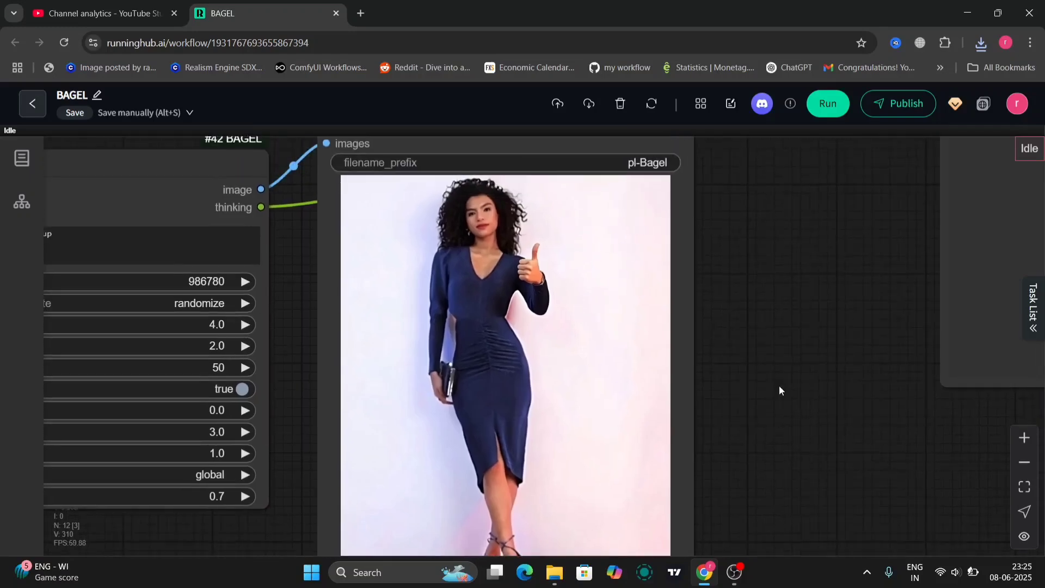
{"action": "scroll", "coordinate": [721, 213], "scroll_direction": "up", "scroll_amount": 10}
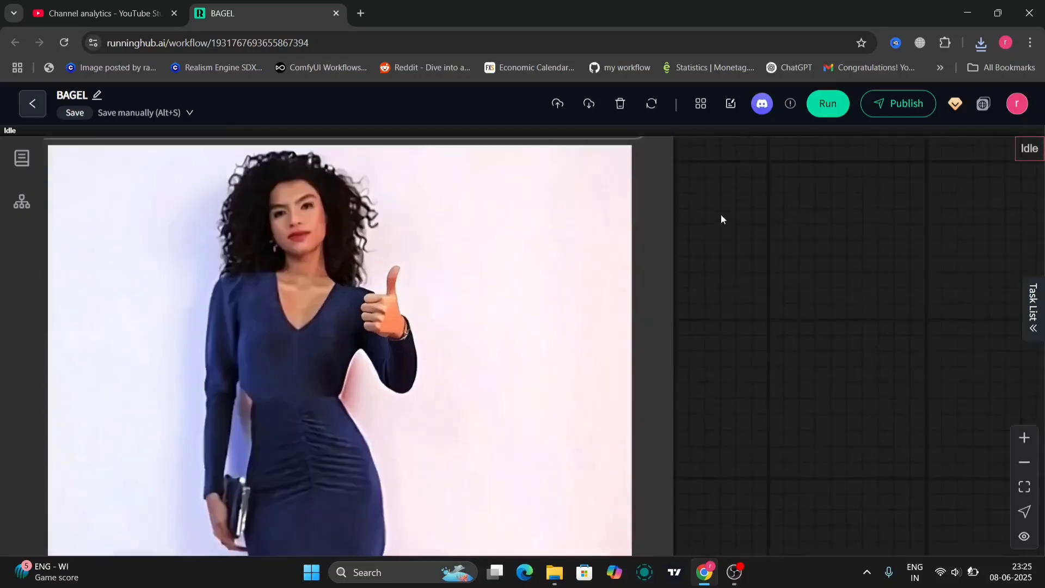
{"action": "scroll", "coordinate": [720, 214], "scroll_direction": "down", "scroll_amount": 9}
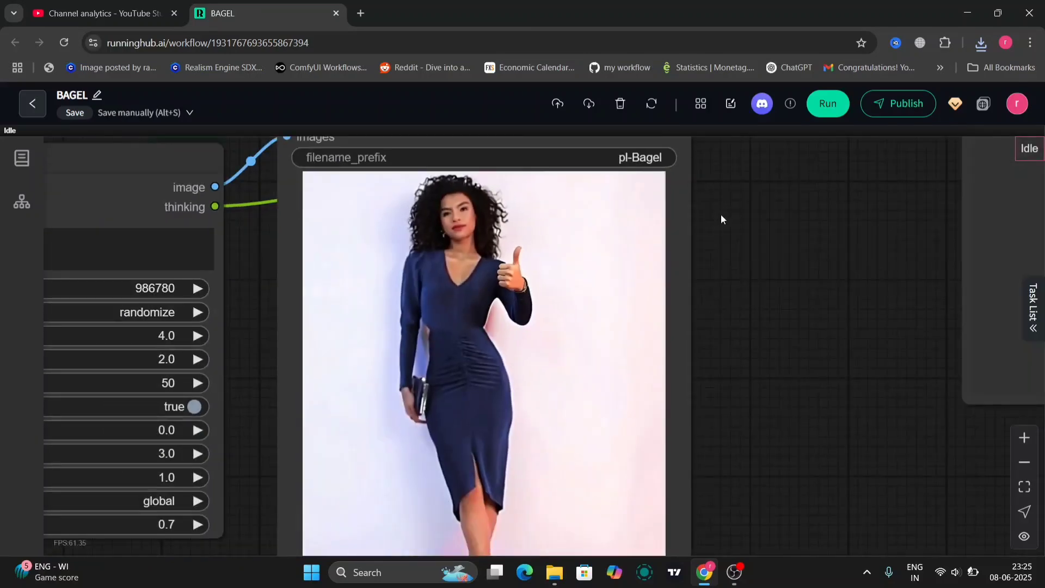
{"action": "scroll", "coordinate": [721, 214], "scroll_direction": "left", "scroll_amount": 4}
{"action": "scroll", "coordinate": [532, 305], "scroll_direction": "down", "scroll_amount": 4}
{"action": "left_click_drag", "start_coordinate": [320, 442], "coordinate": [508, 478]}
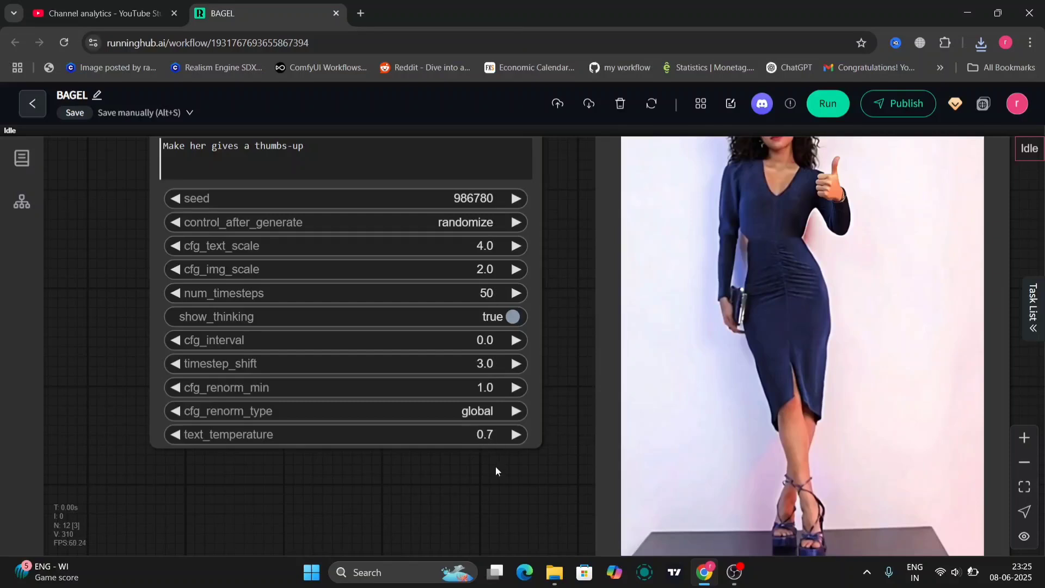
- Raise cfg_text_scale to 5.0 and run the thumbs-up edit again
{"action": "left_click", "coordinate": [491, 248]}
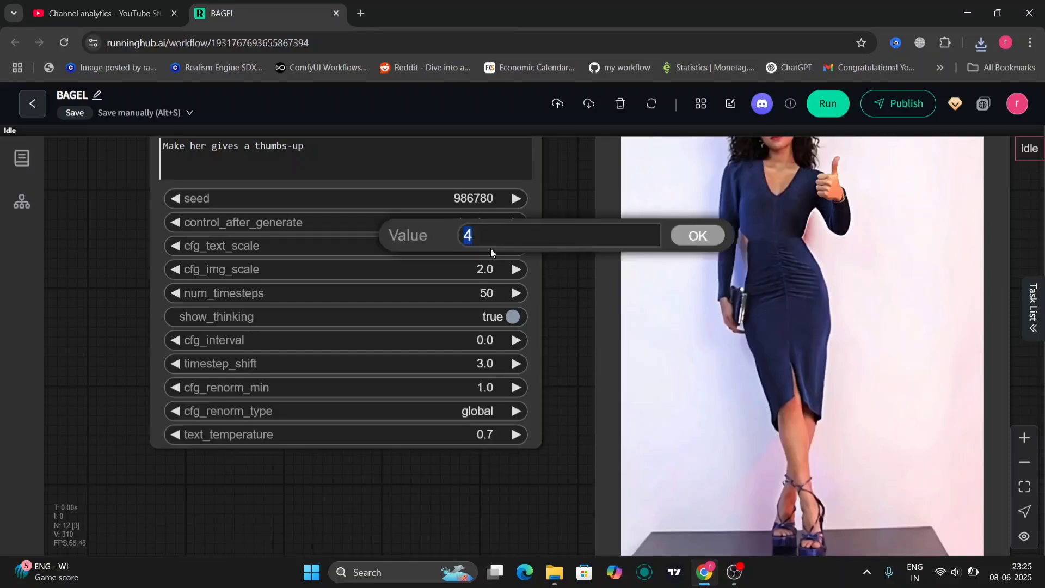
{"action": "type", "text": "5"}
{"action": "key", "text": "Return"}
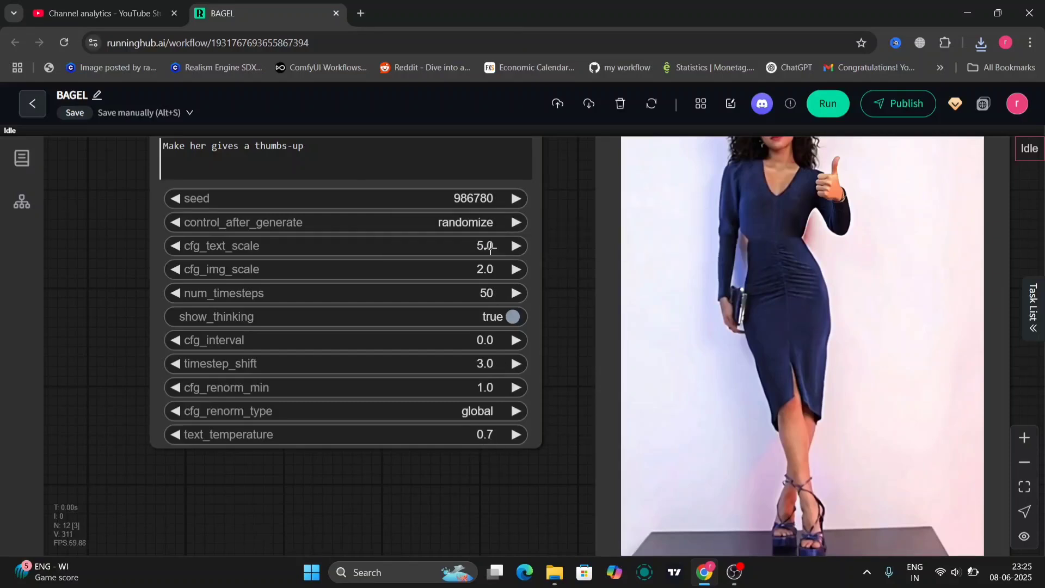
{"action": "left_click", "coordinate": [828, 103]}
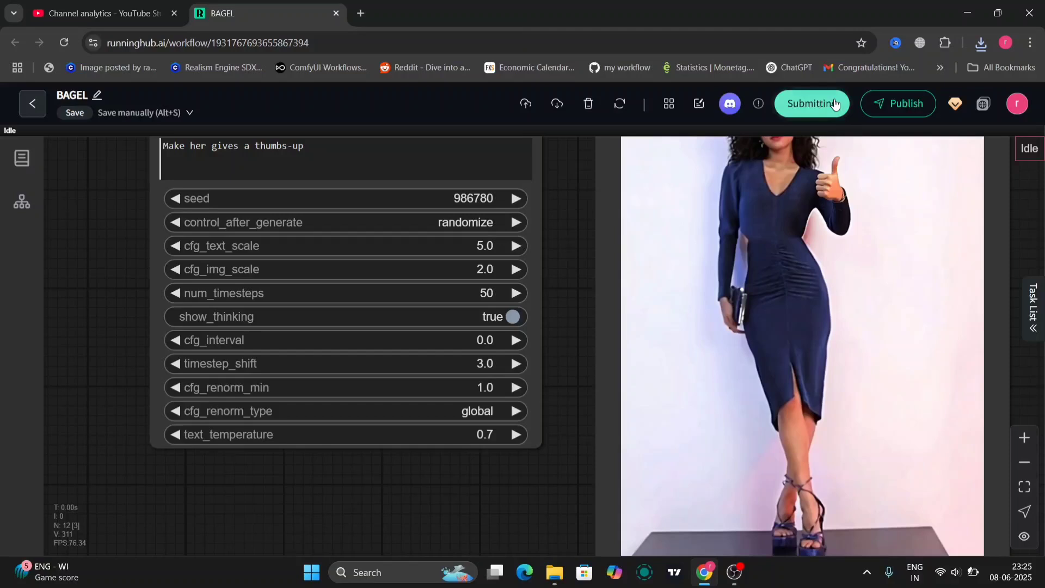
{"action": "scroll", "coordinate": [564, 316], "scroll_direction": "down", "scroll_amount": 2}
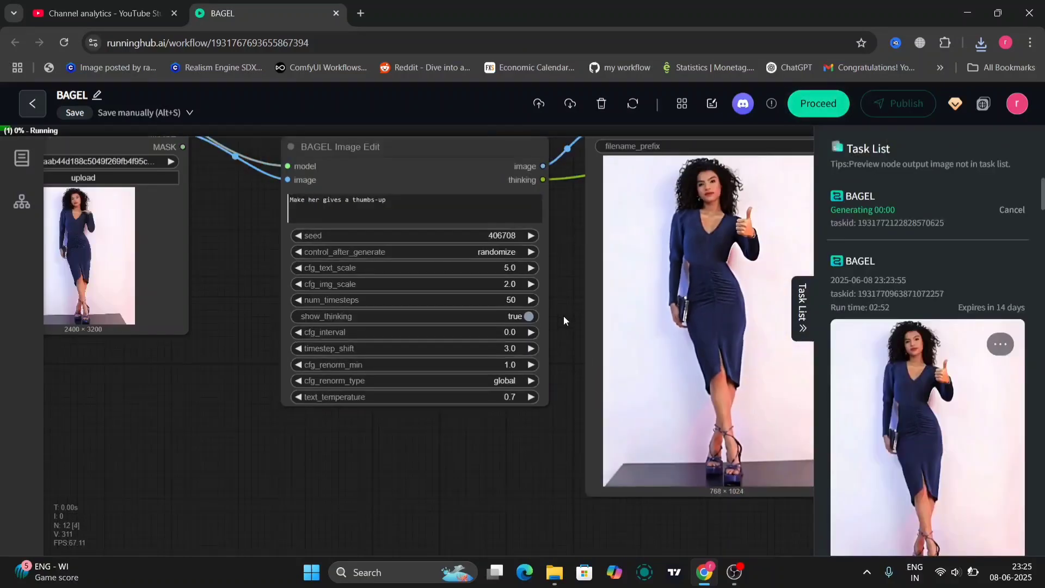
{"action": "left_click_drag", "start_coordinate": [563, 316], "coordinate": [544, 344]}
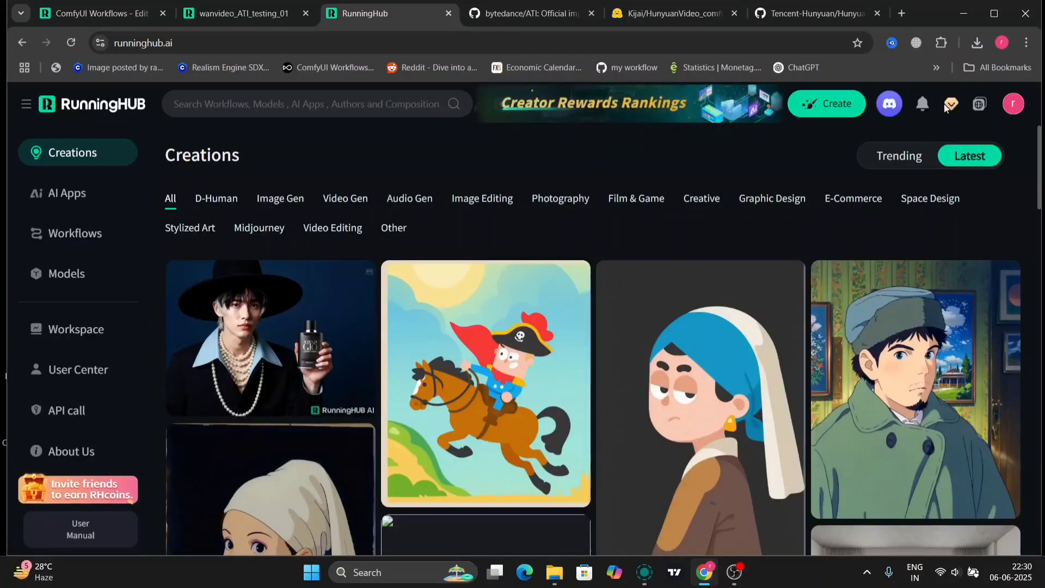
- Browse the public Workflows under Video Gen and open the FramePack F1 Image to Video card
{"action": "left_click", "coordinate": [93, 338]}
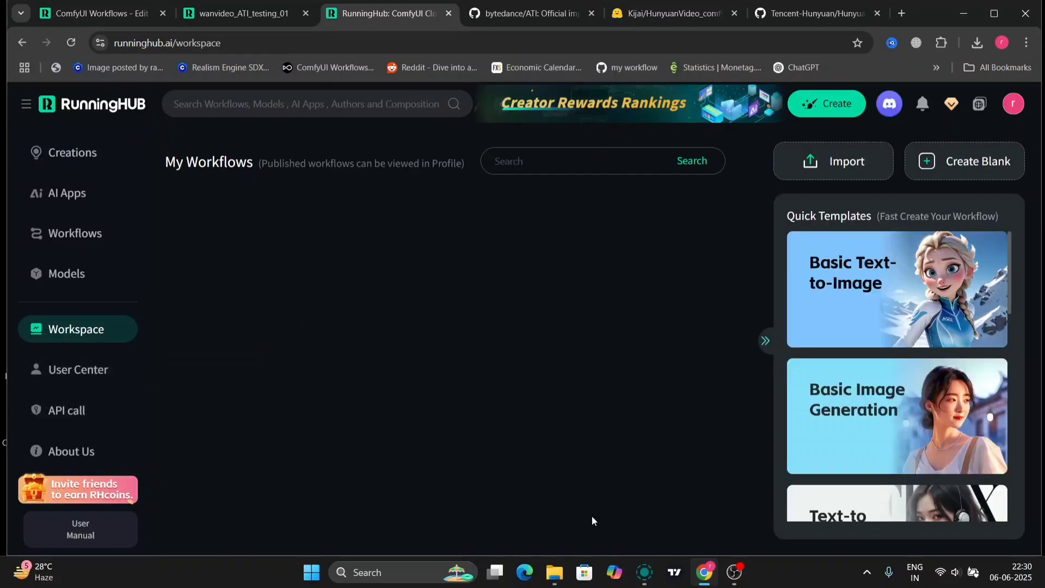
{"action": "left_click", "coordinate": [98, 240]}
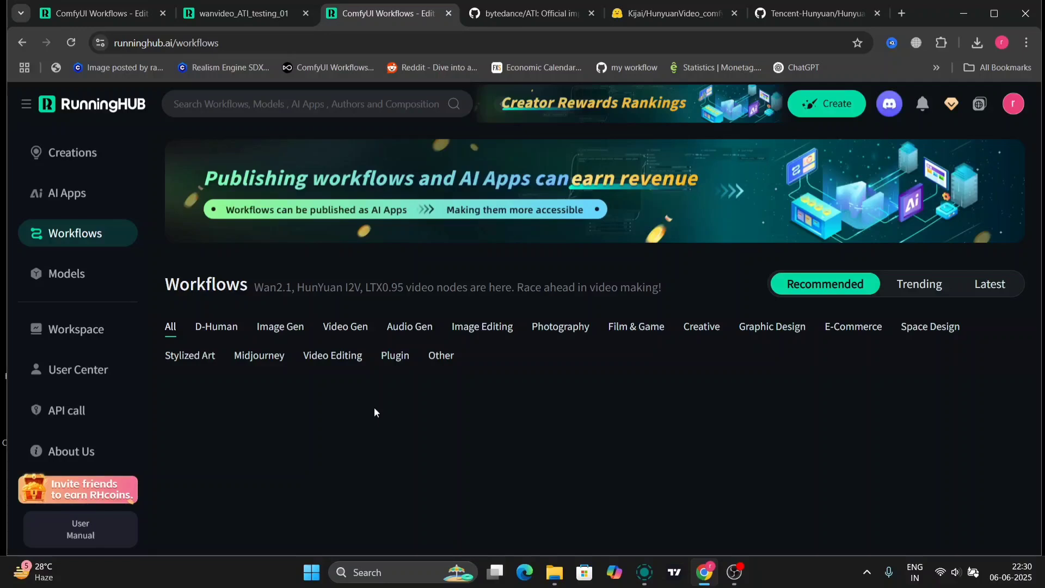
{"action": "left_click", "coordinate": [348, 336]}
{"action": "left_click", "coordinate": [283, 334]}
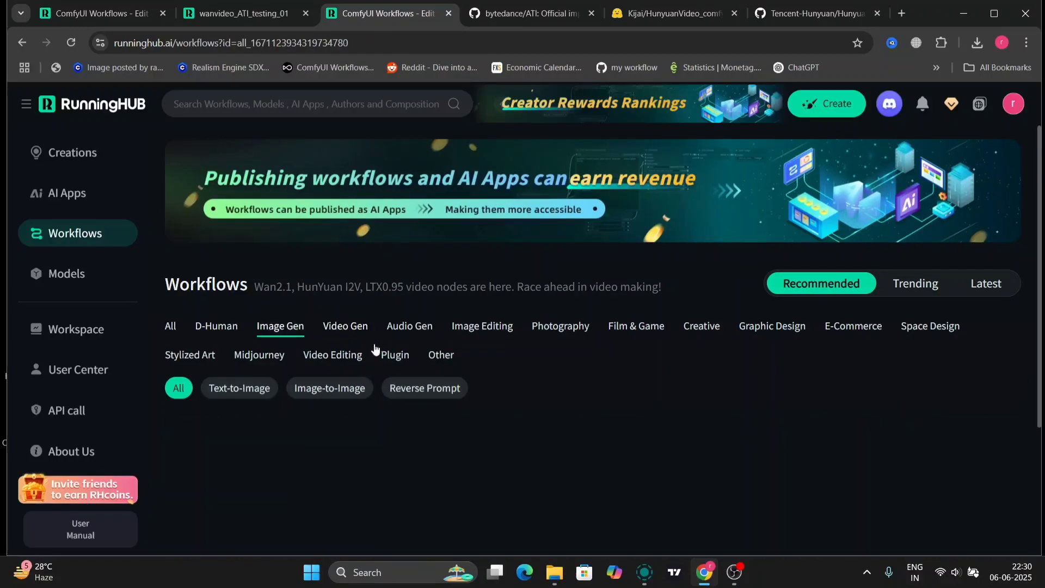
{"action": "left_click", "coordinate": [345, 327]}
{"action": "scroll", "coordinate": [349, 331], "scroll_direction": "down", "scroll_amount": 3}
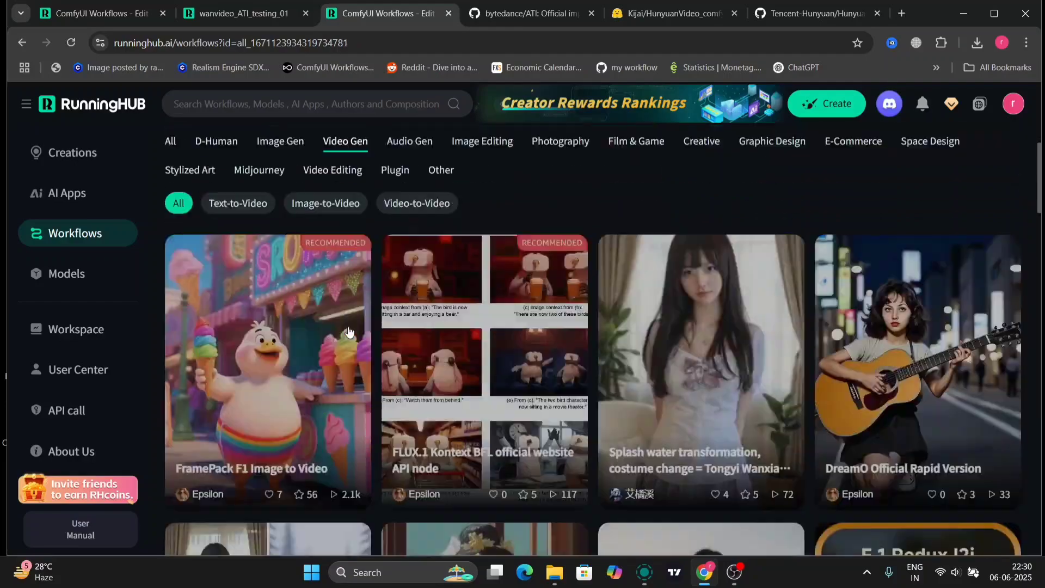
{"action": "scroll", "coordinate": [492, 380], "scroll_direction": "down", "scroll_amount": 15}
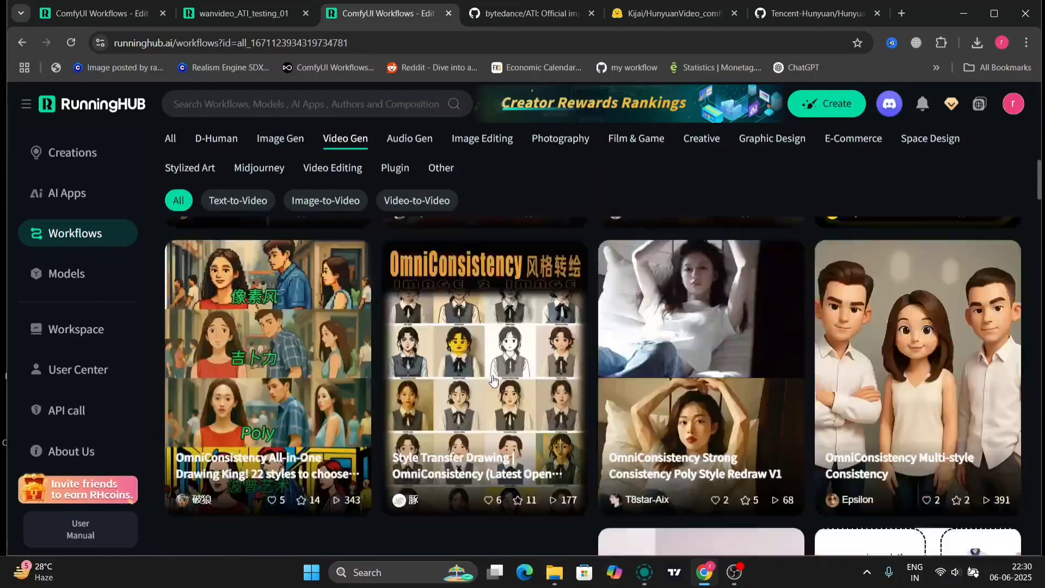
{"action": "scroll", "coordinate": [492, 374], "scroll_direction": "up", "scroll_amount": 12}
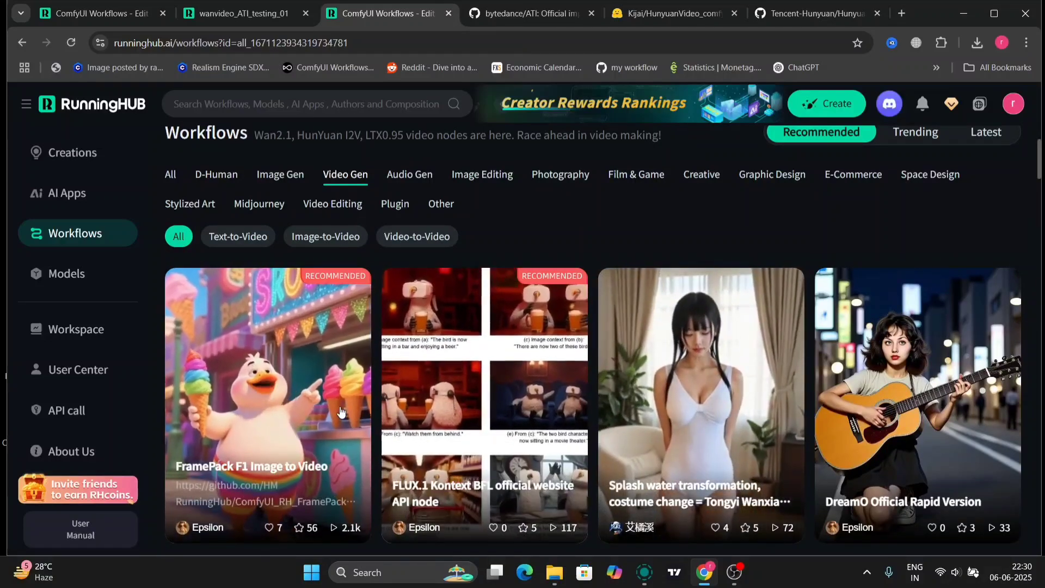
{"action": "left_click", "coordinate": [274, 418]}
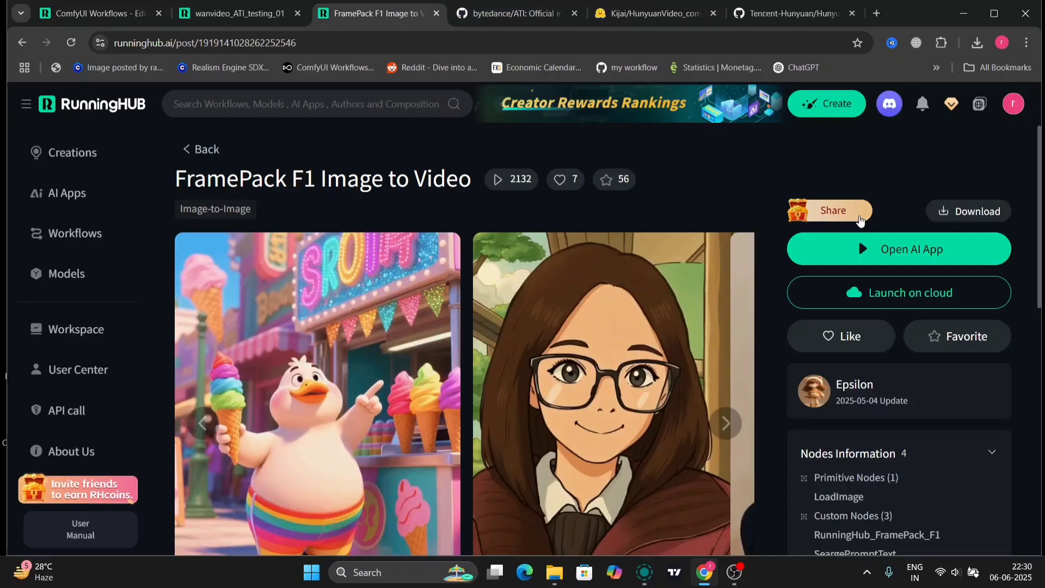
- Open the pricing plans and highlight Personal's 833 videos and Free's 100 daily RHCoins
{"action": "left_click", "coordinate": [951, 104]}
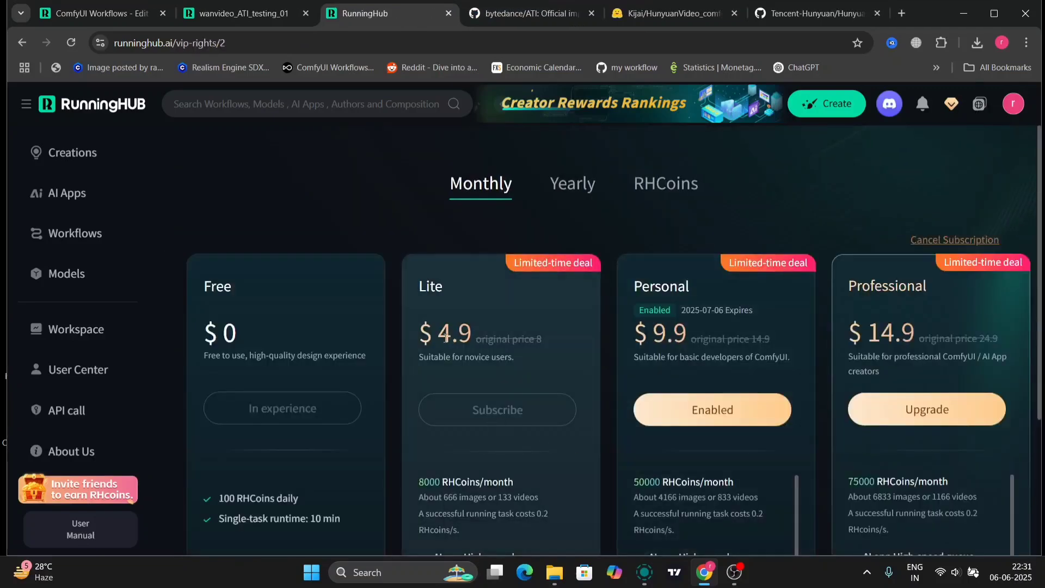
{"action": "scroll", "coordinate": [648, 526], "scroll_direction": "down", "scroll_amount": 1}
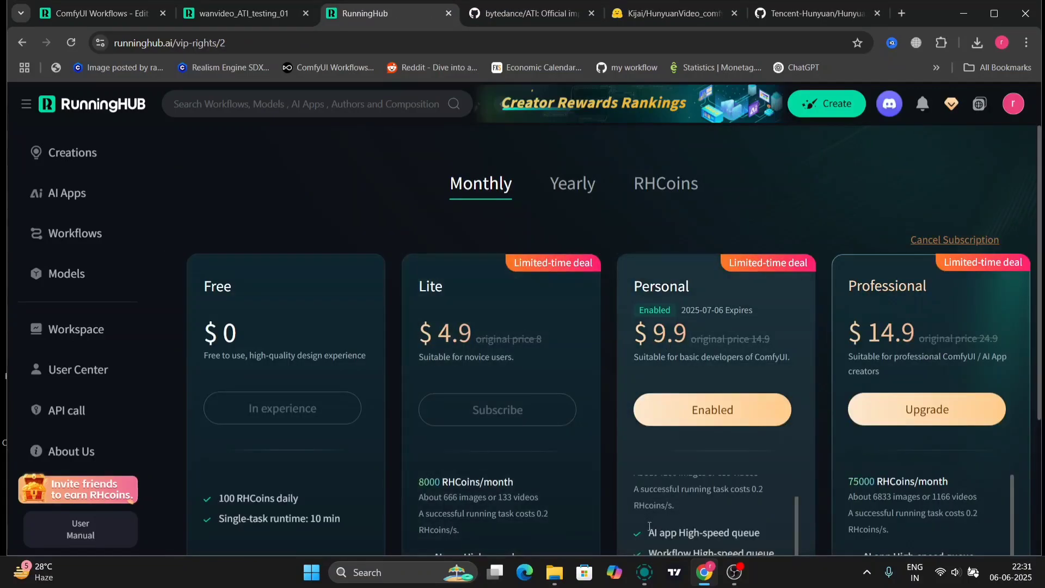
{"action": "scroll", "coordinate": [794, 351], "scroll_direction": "down", "scroll_amount": 2}
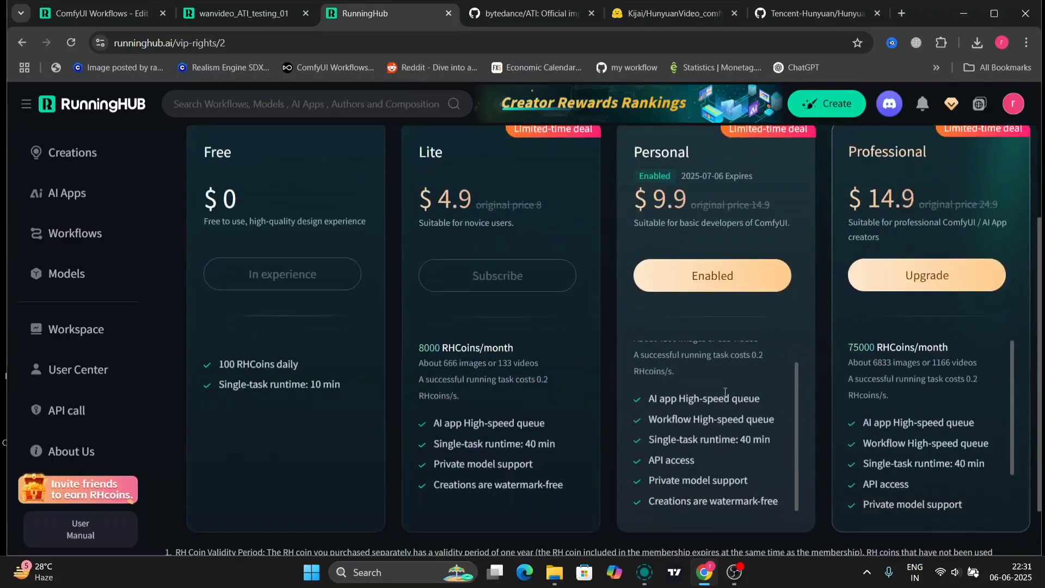
{"action": "scroll", "coordinate": [740, 372], "scroll_direction": "up", "scroll_amount": 1}
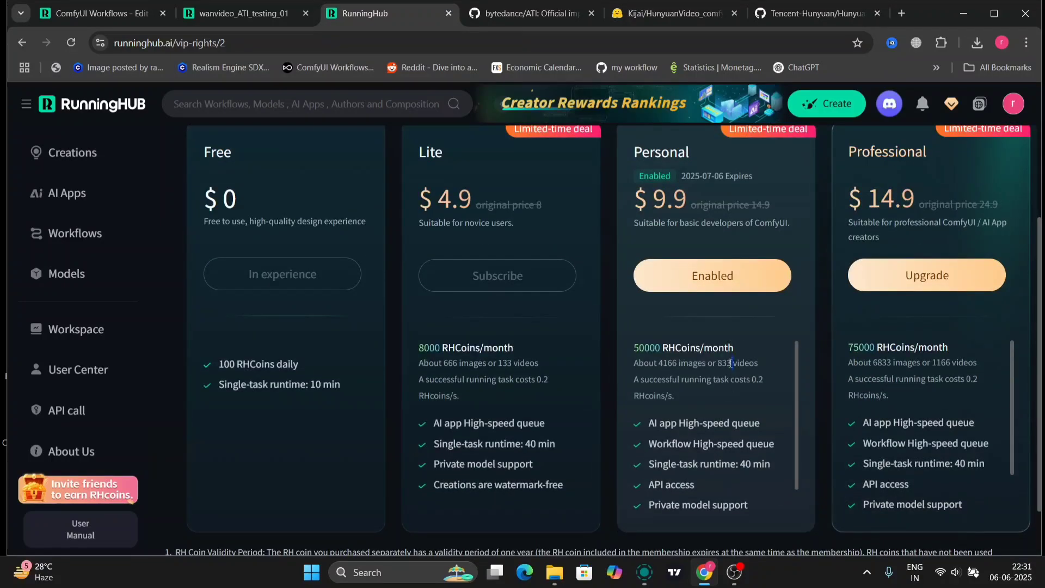
{"action": "left_click_drag", "start_coordinate": [734, 362], "coordinate": [717, 364]}
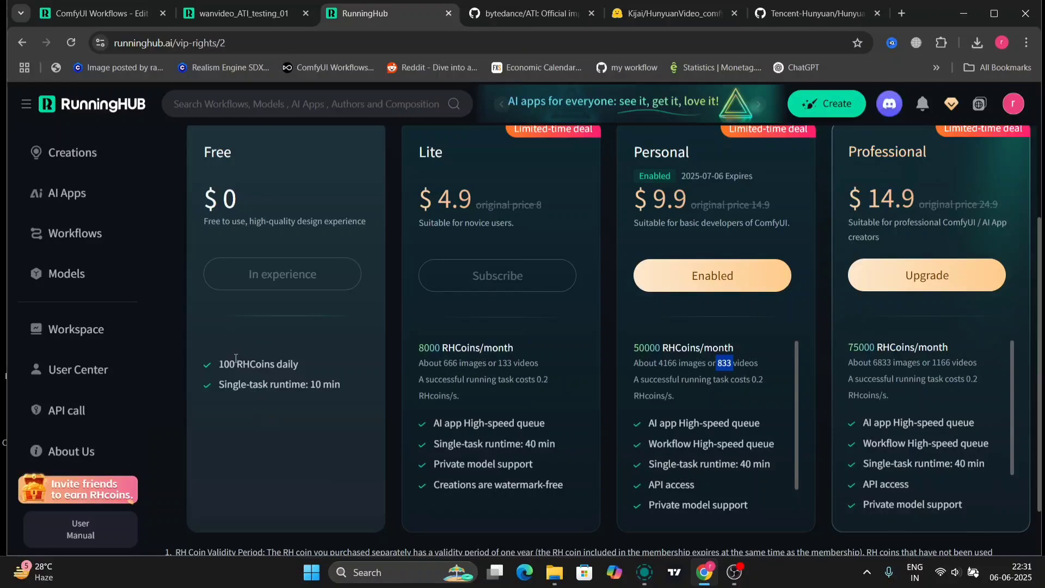
{"action": "left_click_drag", "start_coordinate": [236, 363], "coordinate": [220, 363]}
- Open the invite page and highlight the invitation code, 1000 RH coins reward and Activity Rules
{"action": "left_click", "coordinate": [79, 489]}
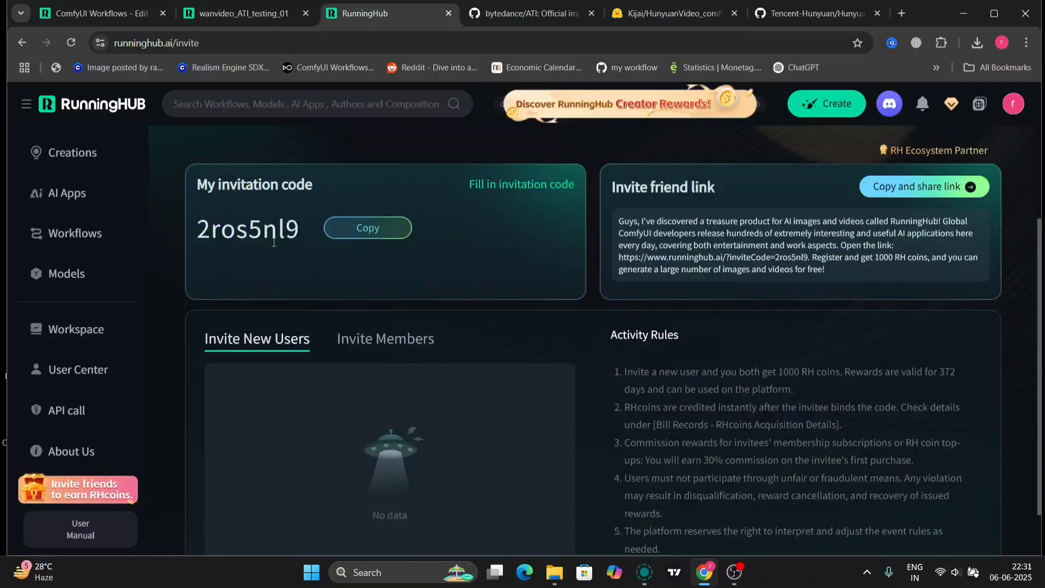
{"action": "left_click_drag", "start_coordinate": [301, 233], "coordinate": [191, 239]}
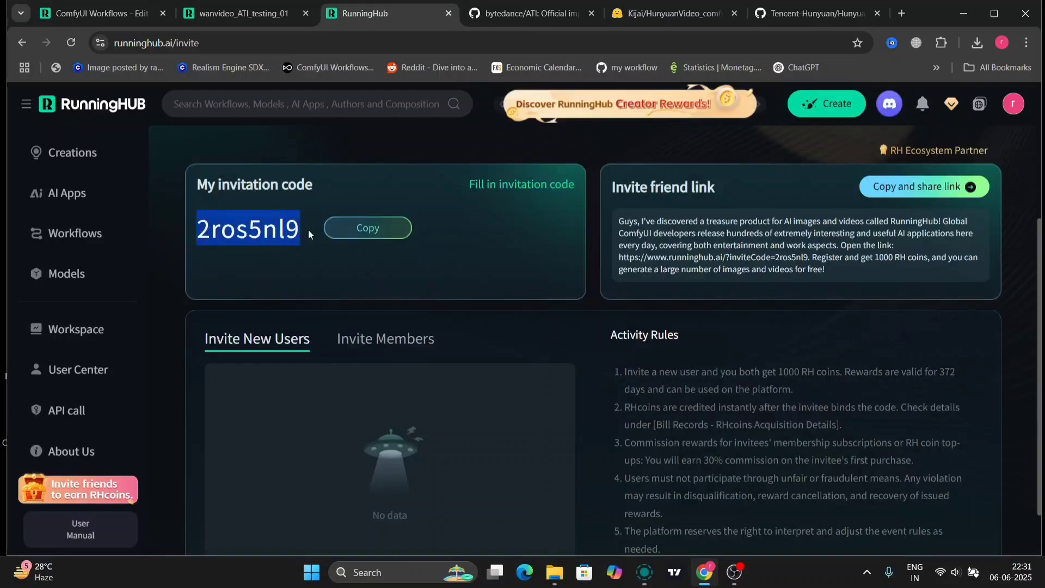
{"action": "scroll", "coordinate": [389, 326], "scroll_direction": "down", "scroll_amount": 1}
{"action": "scroll", "coordinate": [388, 326], "scroll_direction": "up", "scroll_amount": 2}
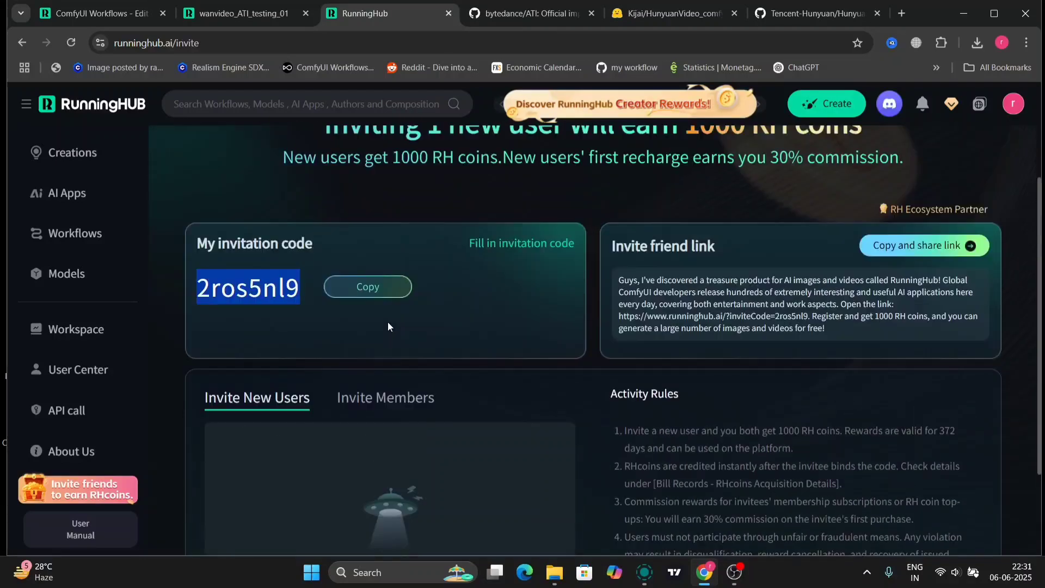
{"action": "left_click_drag", "start_coordinate": [763, 148], "coordinate": [696, 148]}
{"action": "scroll", "coordinate": [669, 258], "scroll_direction": "up", "scroll_amount": 1}
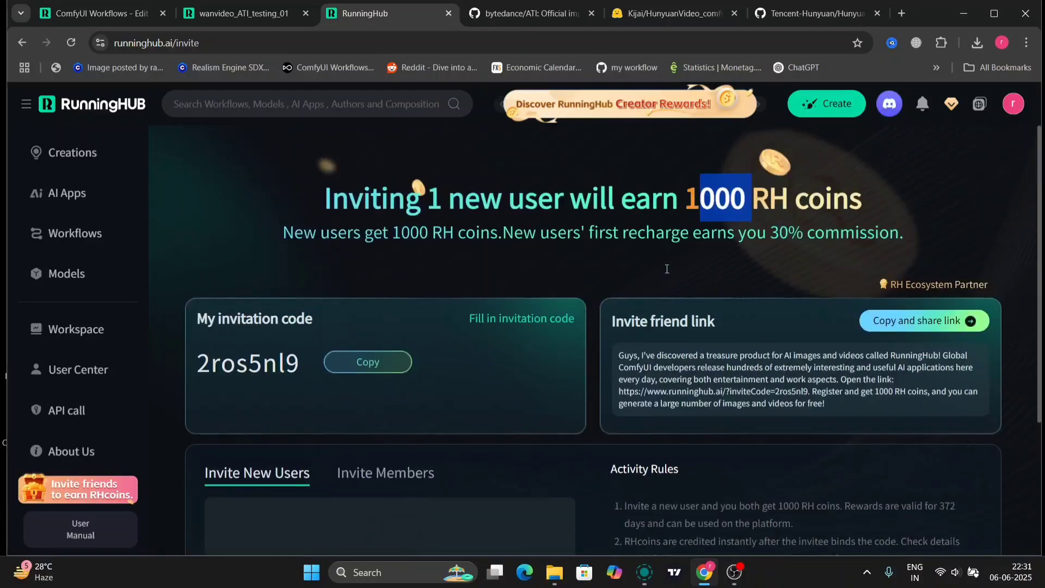
{"action": "scroll", "coordinate": [666, 267], "scroll_direction": "down", "scroll_amount": 3}
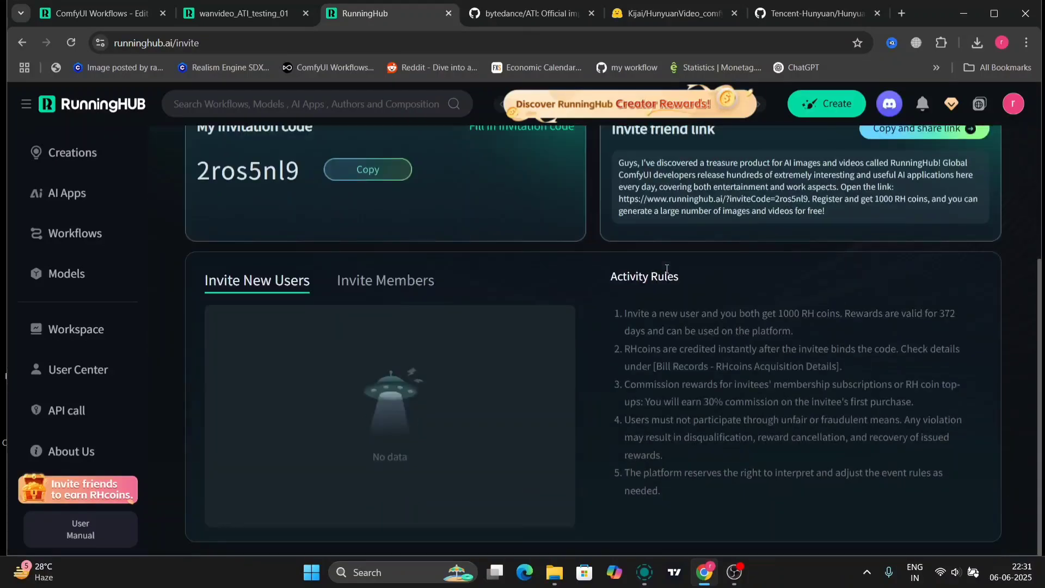
{"action": "double_click", "coordinate": [602, 245]}
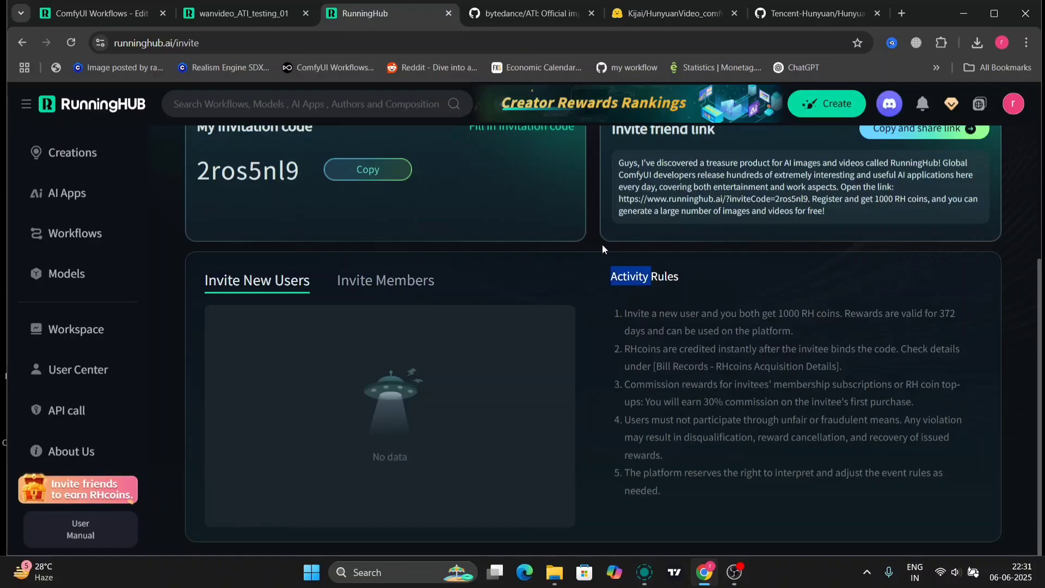